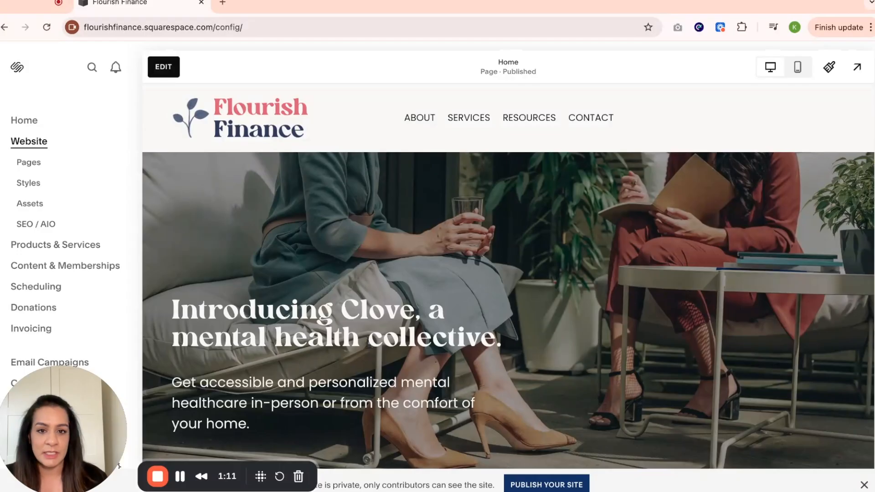
Search the site settings for "social" and open the Social Links settings.
{"action": "key", "text": "/"}
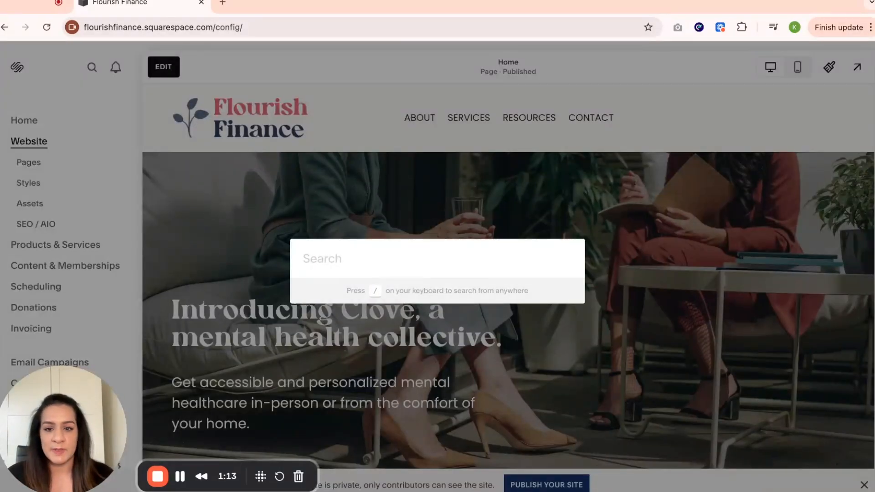
{"action": "type", "text": "social"}
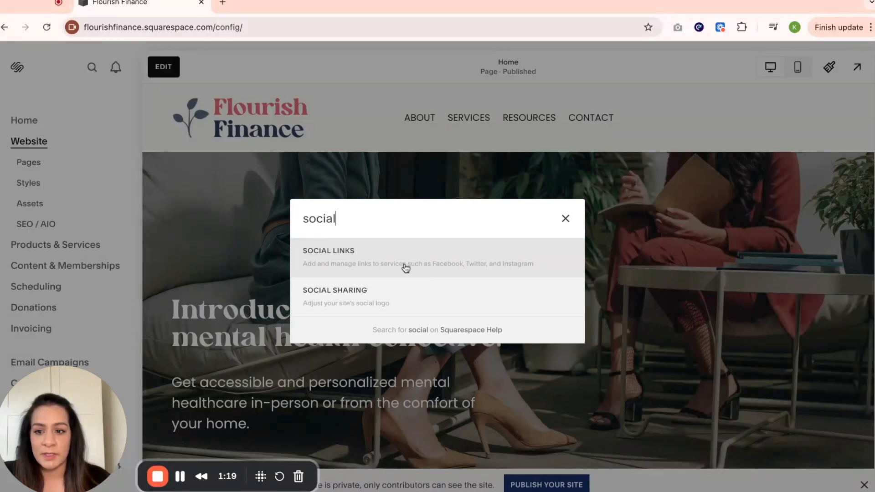
{"action": "left_click", "coordinate": [364, 263]}
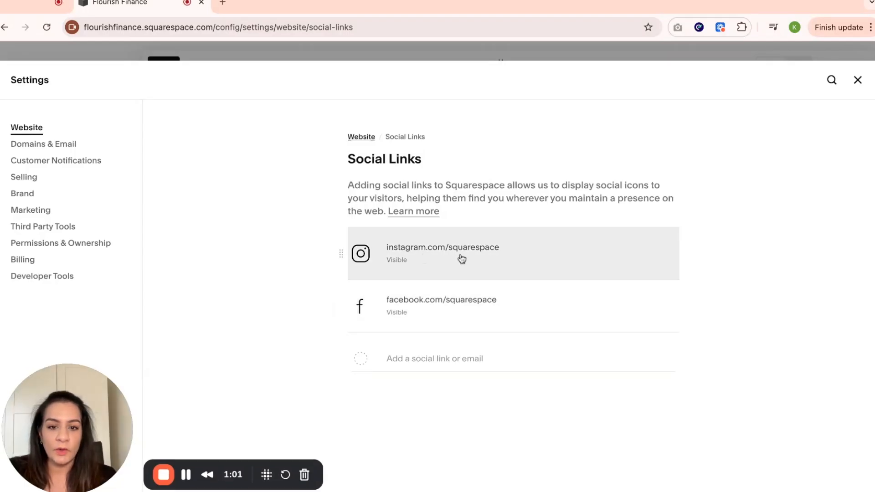
Replace the "squarespace" handle in the Instagram profile URL with the owner's handle and save the link.
{"action": "left_click", "coordinate": [533, 258]}
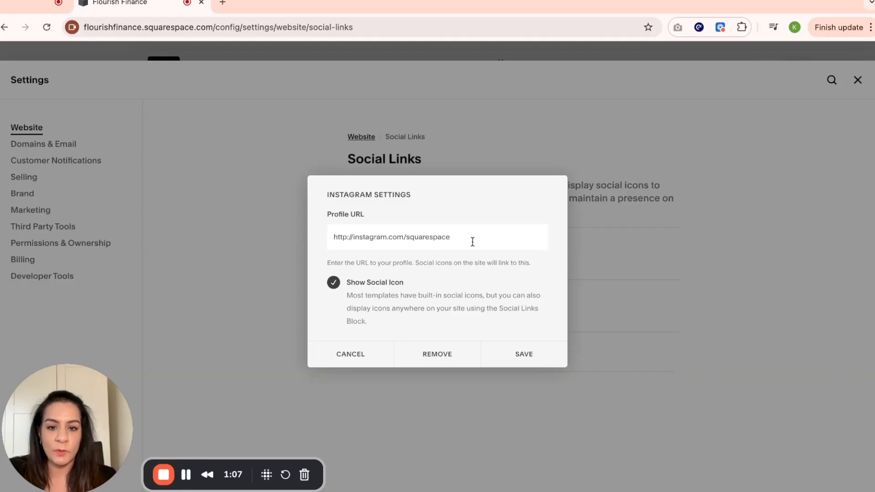
{"action": "left_click", "coordinate": [407, 239]}
{"action": "key", "text": "shift+Right"}
{"action": "key", "text": "shift+Right"}
{"action": "key", "text": "shift+Right"}
{"action": "key", "text": "shift+Right"}
{"action": "key", "text": "shift+Right"}
{"action": "key", "text": "shift+Right"}
{"action": "key", "text": "shift+Right"}
{"action": "key", "text": "shift+Right"}
{"action": "key", "text": "shift+Right"}
{"action": "key", "text": "shift+Right"}
{"action": "key", "text": "shift+Right"}
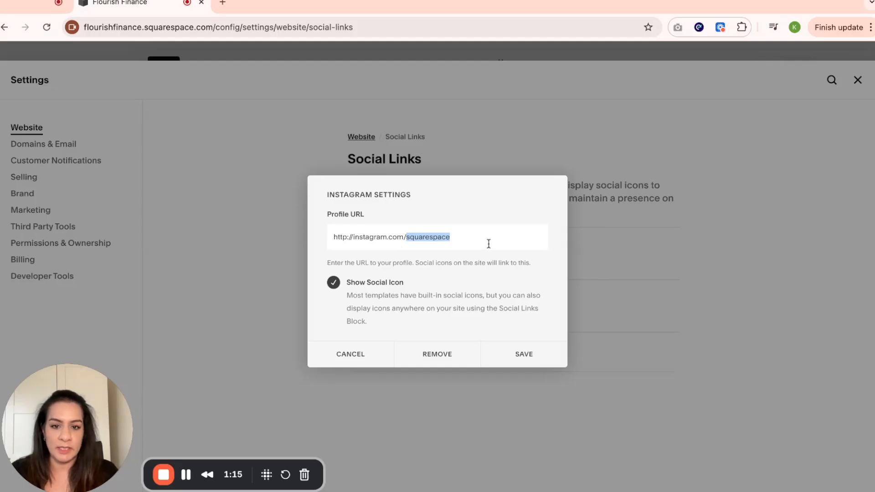
{"action": "type", "text": "kavitalyth"}
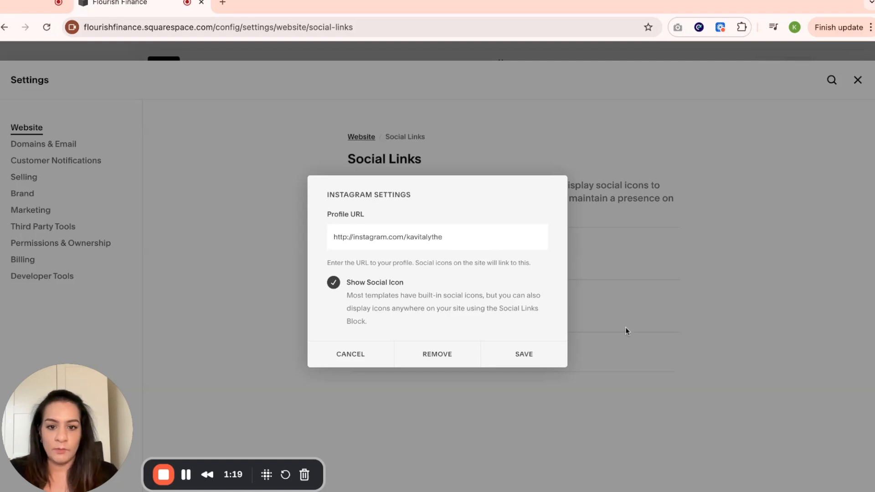
{"action": "left_click", "coordinate": [542, 355]}
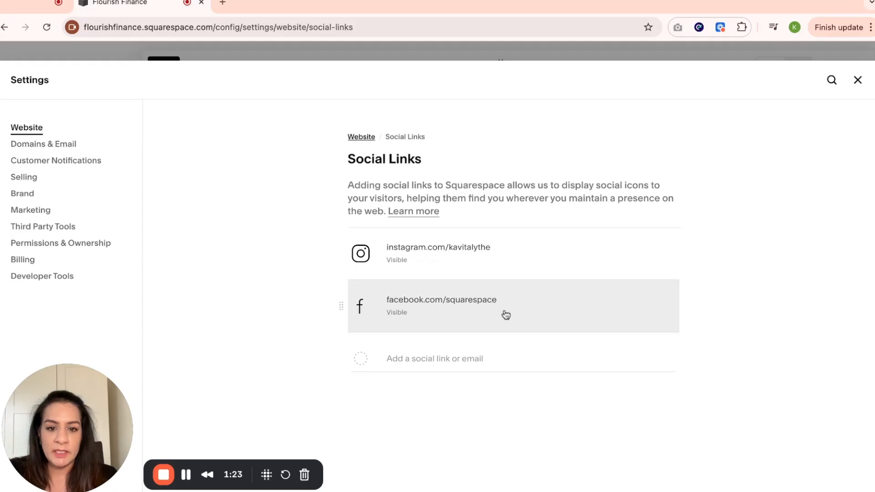
Remove the Facebook link from the social links and confirm the removal.
{"action": "left_click", "coordinate": [477, 314]}
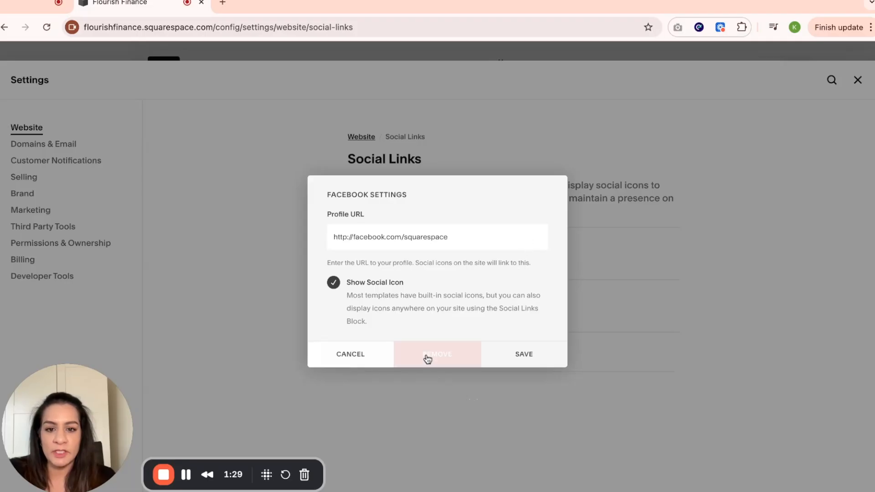
{"action": "left_click", "coordinate": [454, 362]}
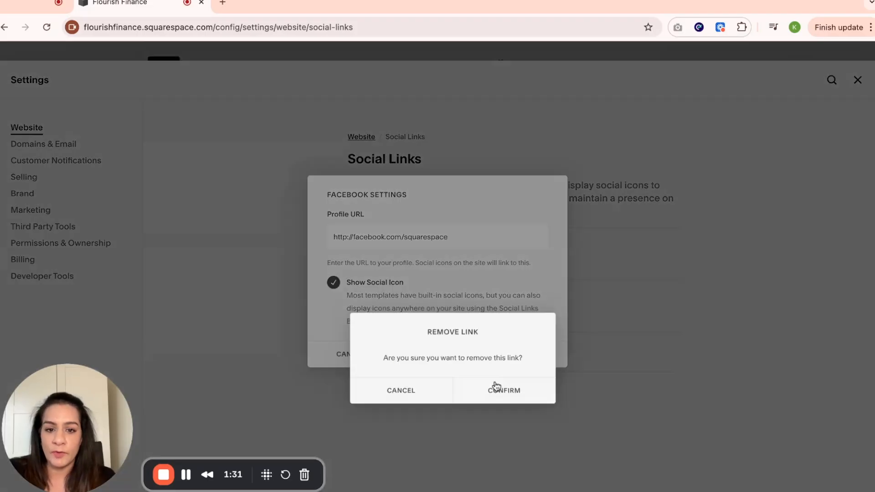
{"action": "left_click", "coordinate": [511, 397]}
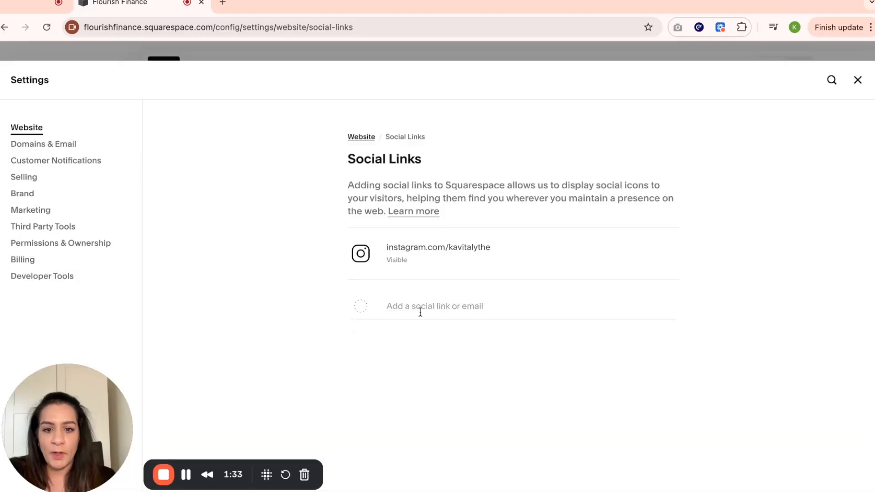
Add a YouTube social link made of youtube.com/@ and the owner's handle.
{"action": "left_click", "coordinate": [455, 307]}
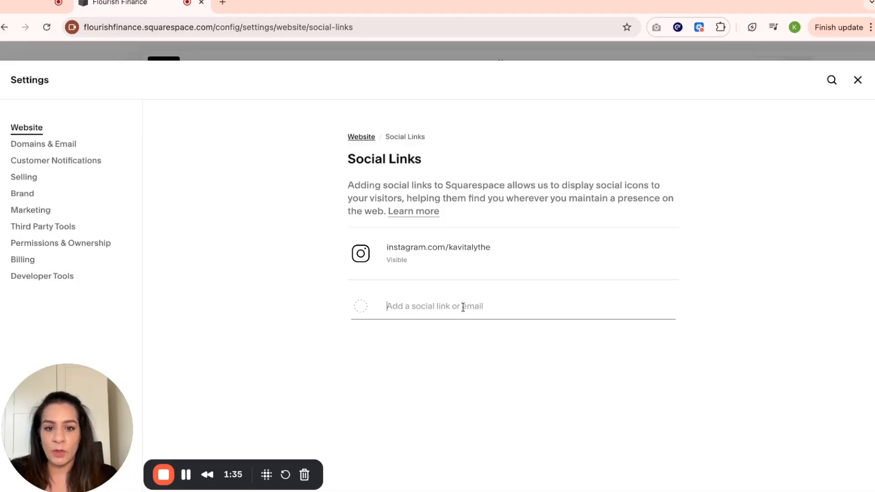
{"action": "type", "text": "youtube.c"}
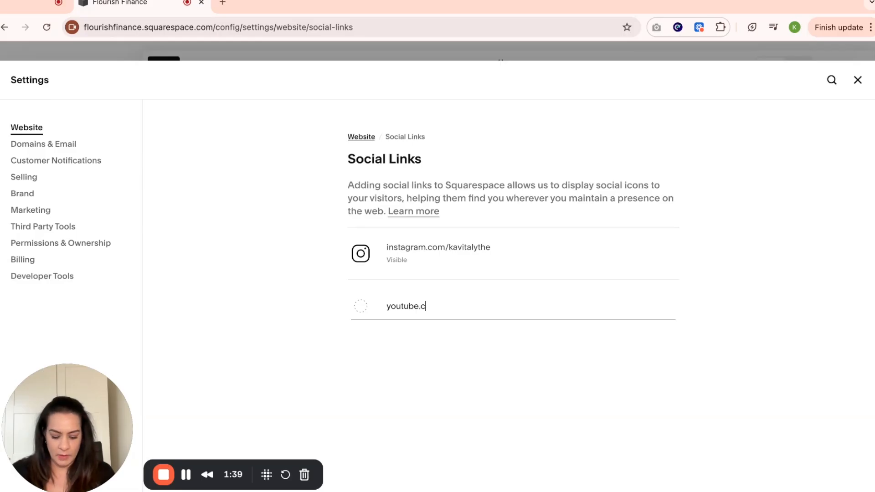
{"action": "type", "text": "om/@kavitalythe"}
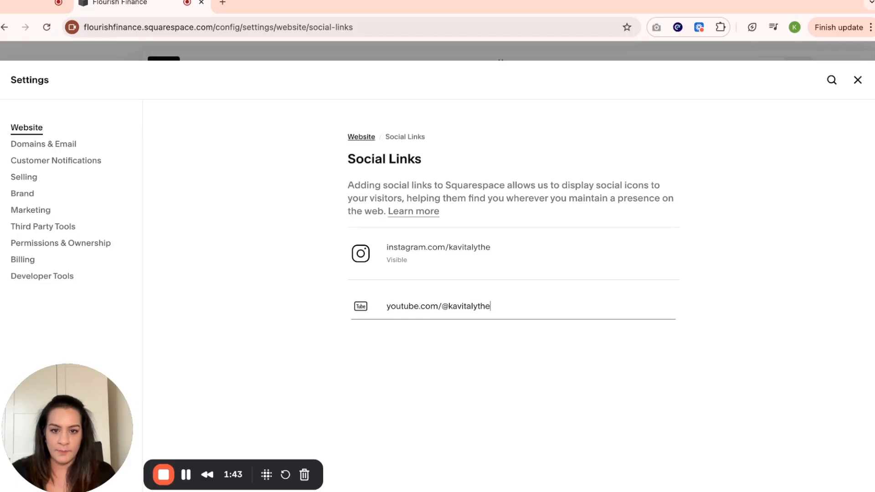
{"action": "key", "text": "Return"}
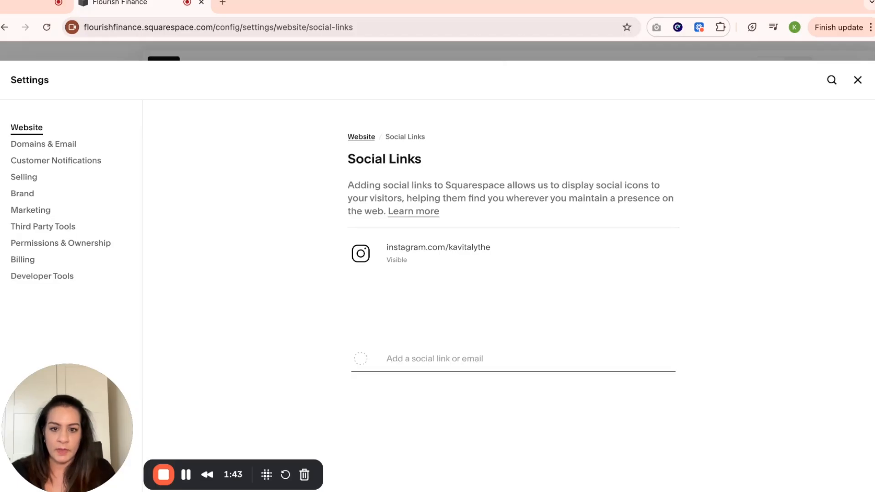
Add a Pinterest social link made of pinterest.com/ and the owner's handle.
{"action": "type", "text": "pon"}
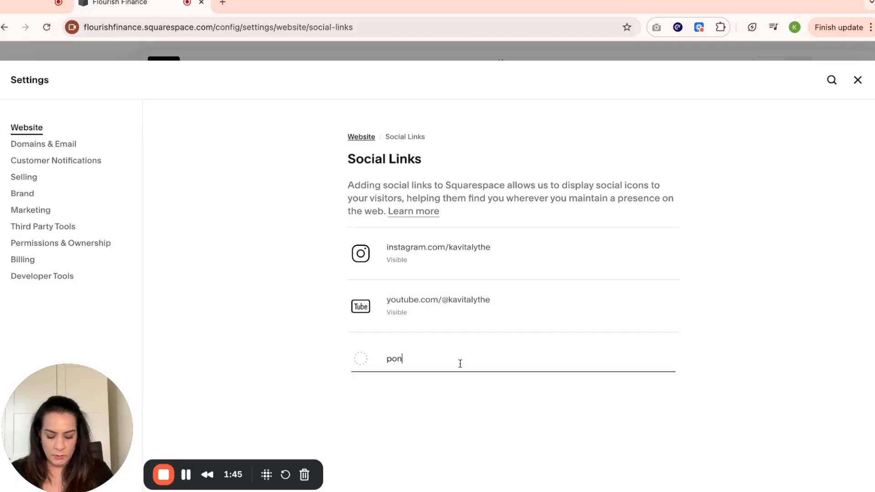
{"action": "type", "text": "ter"}
{"action": "key", "text": "BackSpace"}
{"action": "key", "text": "BackSpace"}
{"action": "key", "text": "BackSpace"}
{"action": "key", "text": "BackSpace"}
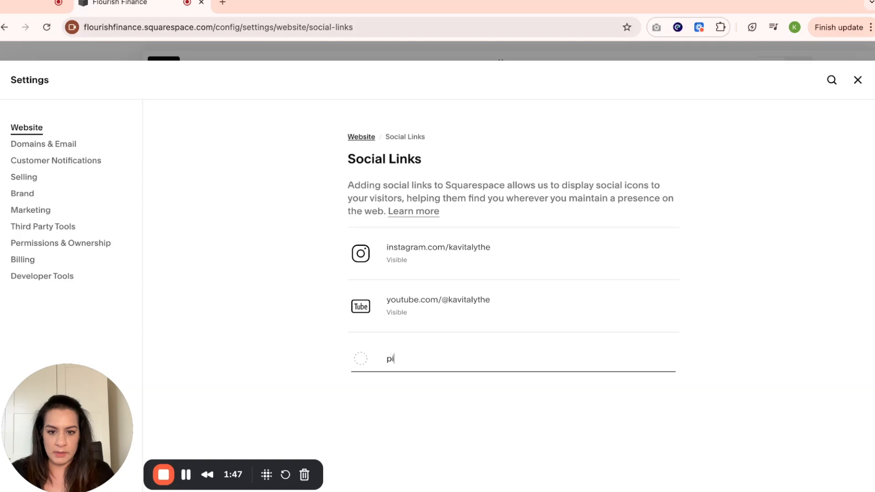
{"action": "type", "text": "interest.co"}
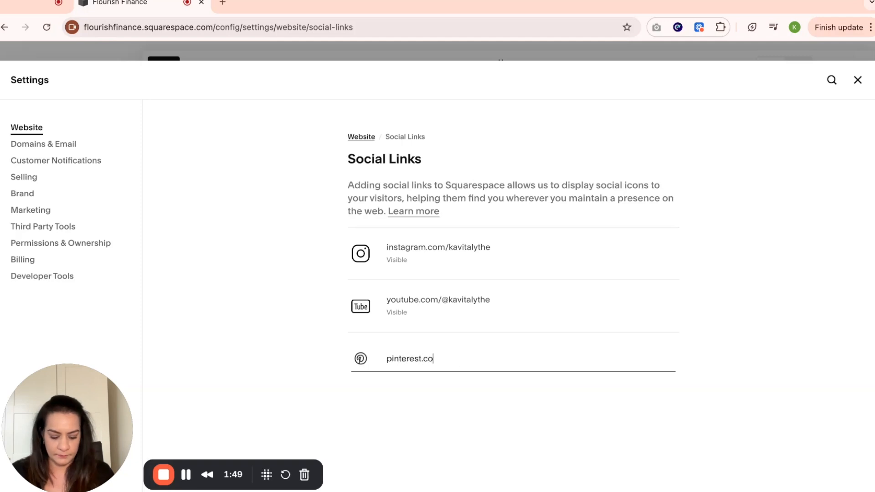
{"action": "type", "text": "m/kavitalythe"}
{"action": "key", "text": "Return"}
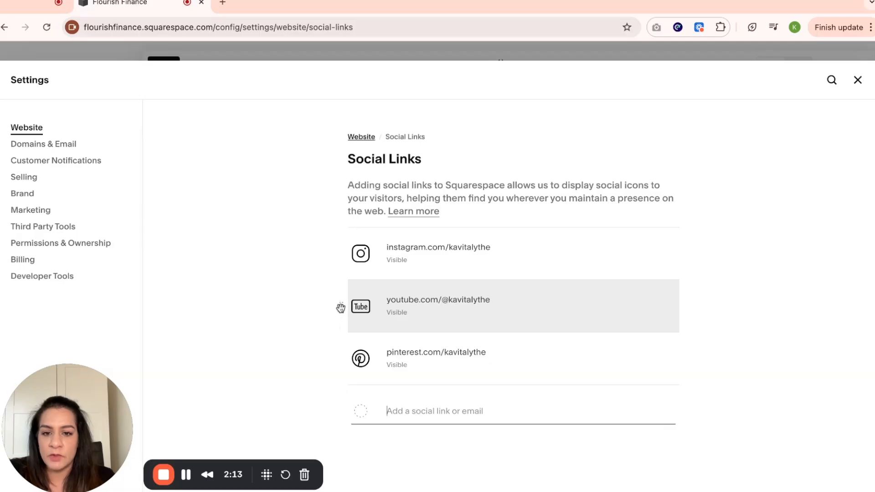
Move the YouTube link above the Instagram link in the social links list and close the settings.
{"action": "left_click_drag", "start_coordinate": [341, 309], "coordinate": [341, 256]}
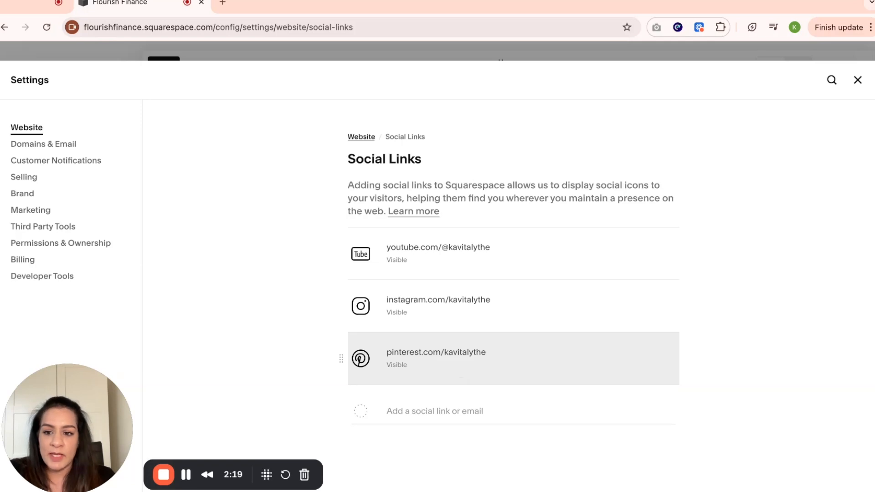
{"action": "left_click", "coordinate": [857, 81]}
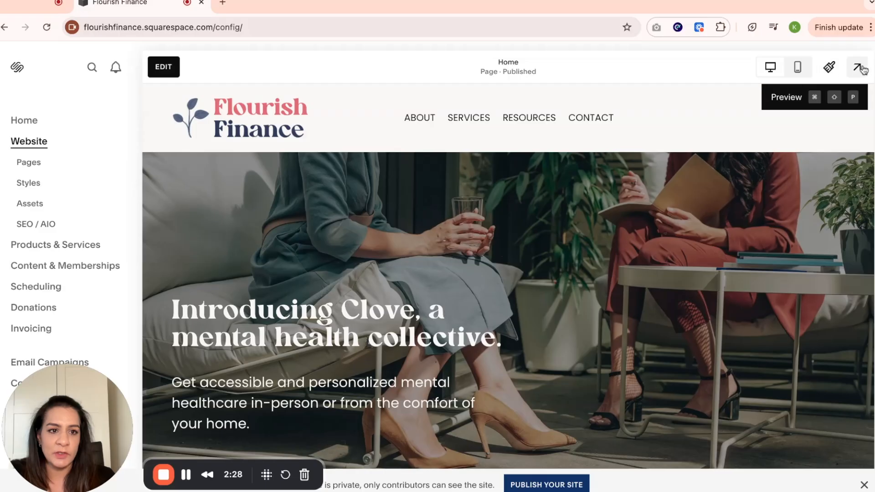
Start editing the Home page and add a Social Links block to the "In-person and remote options" section.
{"action": "left_click", "coordinate": [164, 68]}
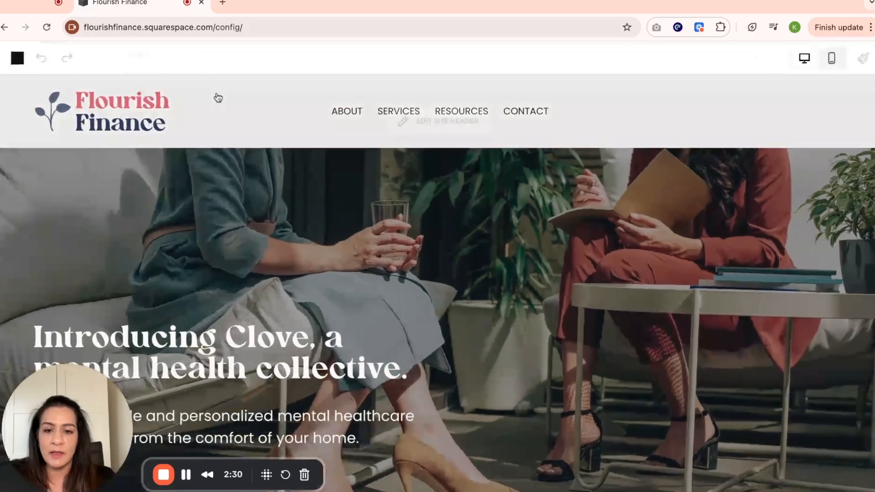
{"action": "scroll", "coordinate": [194, 212], "scroll_direction": "down", "scroll_amount": 3}
{"action": "scroll", "coordinate": [195, 214], "scroll_direction": "down", "scroll_amount": 15}
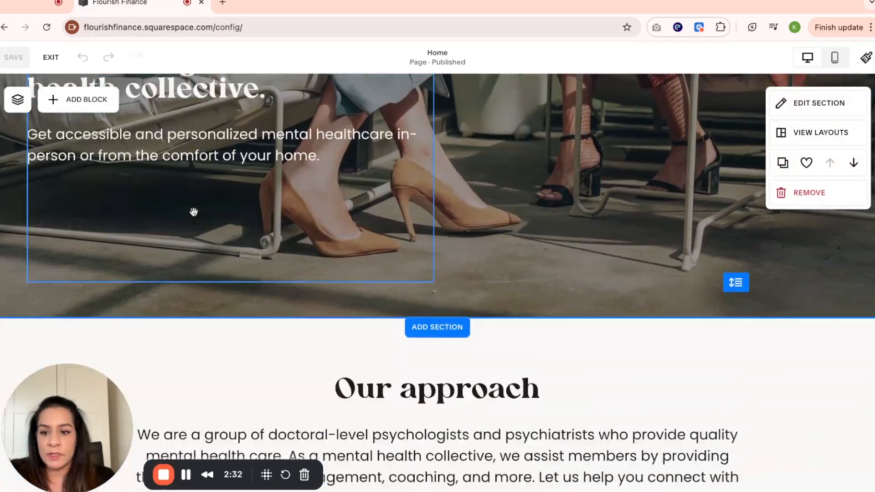
{"action": "scroll", "coordinate": [194, 212], "scroll_direction": "down", "scroll_amount": 12}
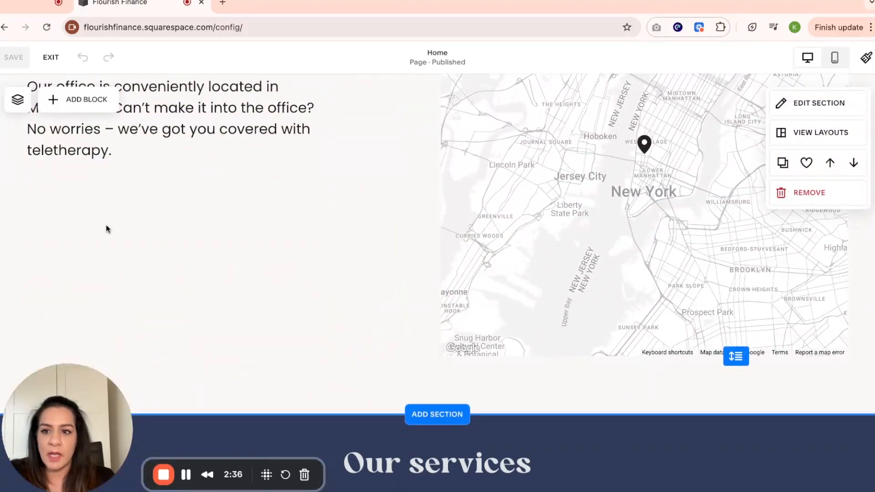
{"action": "scroll", "coordinate": [204, 230], "scroll_direction": "up", "scroll_amount": 3}
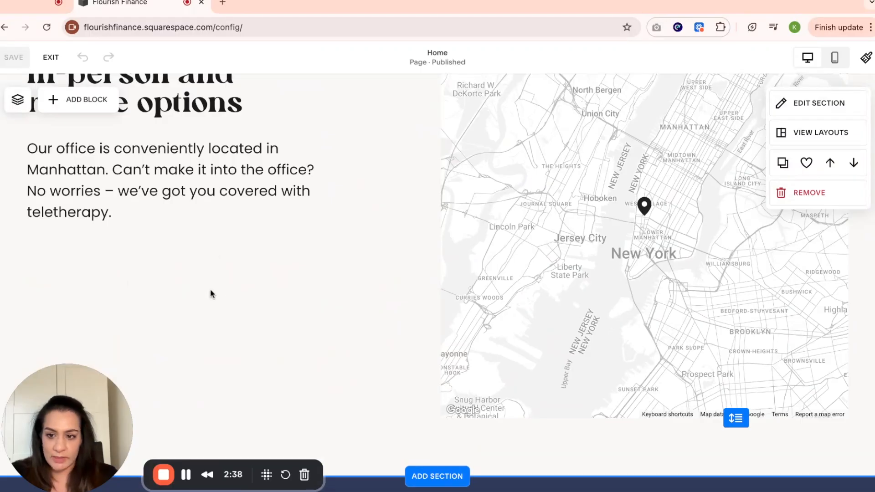
{"action": "left_click", "coordinate": [82, 104]}
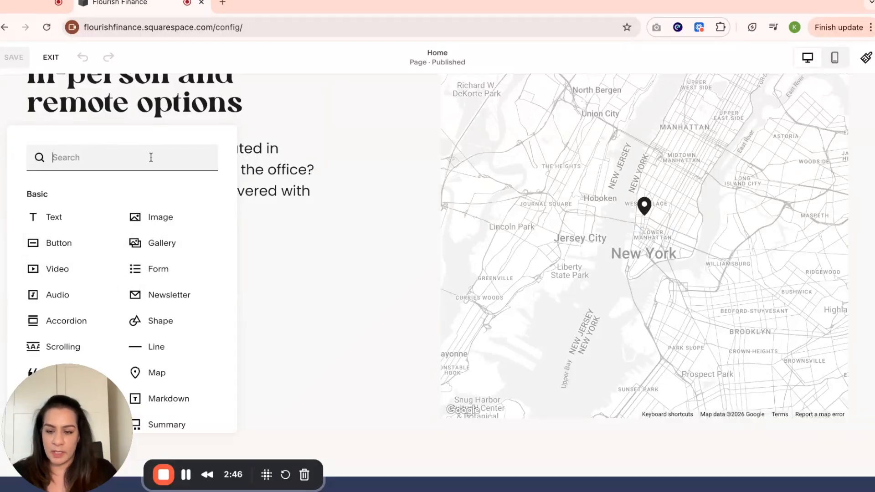
{"action": "type", "text": "social"}
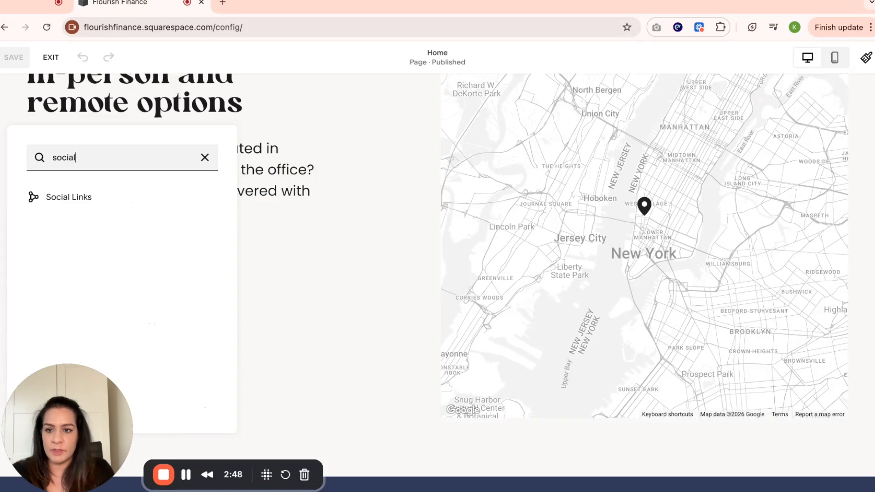
{"action": "left_click", "coordinate": [81, 198]}
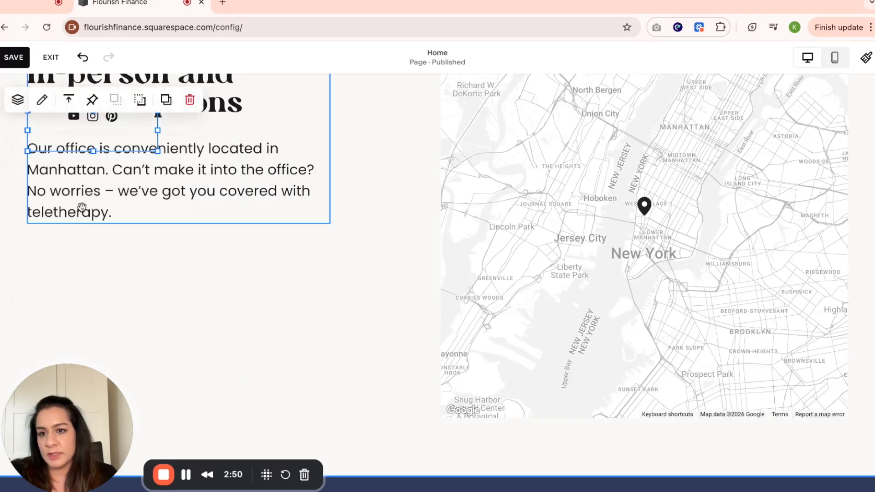
Move the Social Links block directly below the teletherapy paragraph and deselect it.
{"action": "scroll", "coordinate": [107, 158], "scroll_direction": "up", "scroll_amount": 1}
{"action": "left_click_drag", "start_coordinate": [102, 157], "coordinate": [101, 264]}
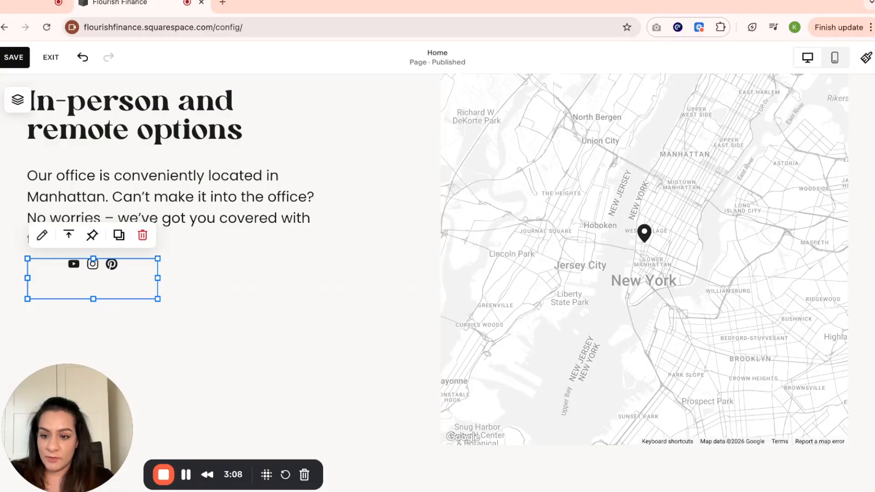
{"action": "left_click", "coordinate": [170, 329]}
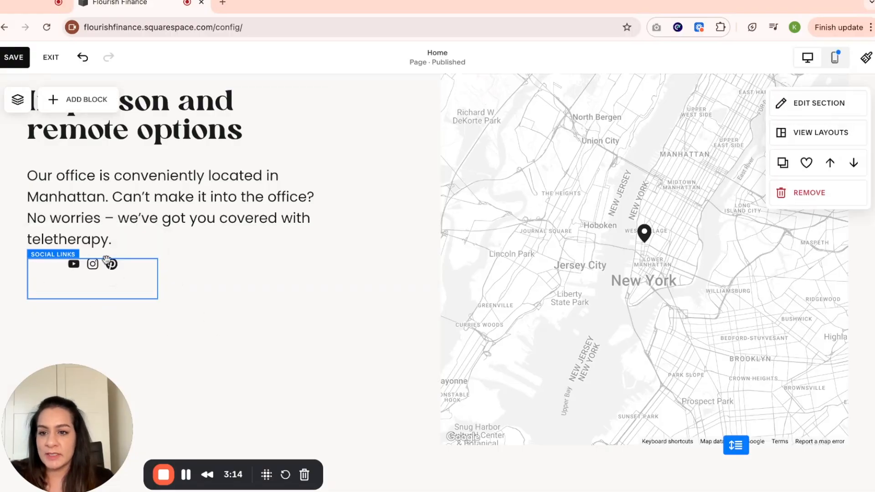
Turn off Display Social Icon for the Instagram link in the Social Links block and return to its link list.
{"action": "left_click", "coordinate": [73, 280]}
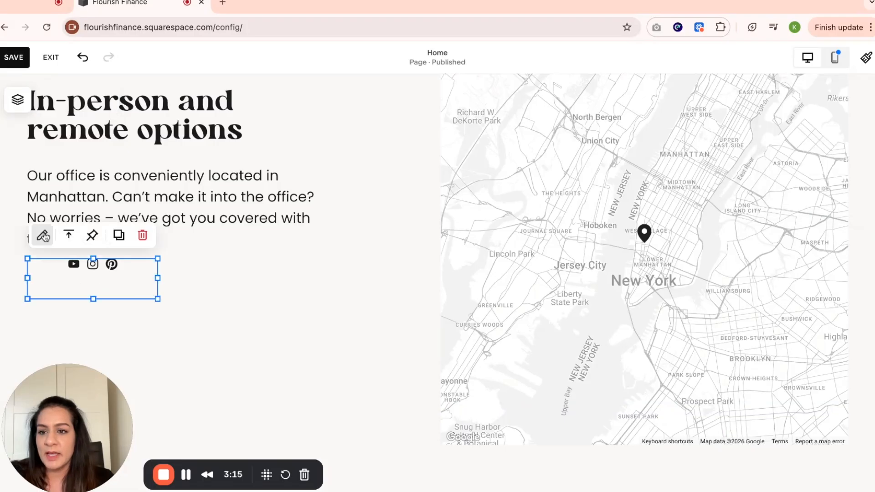
{"action": "left_click", "coordinate": [46, 240]}
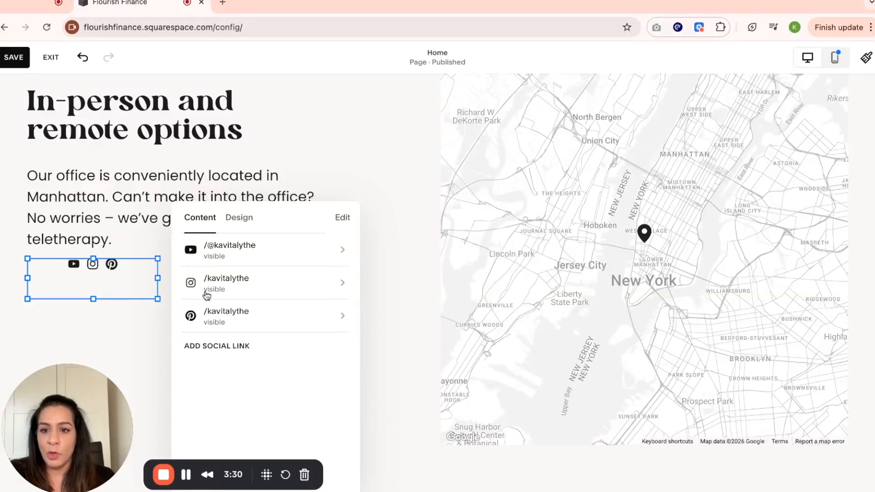
{"action": "left_click", "coordinate": [305, 290]}
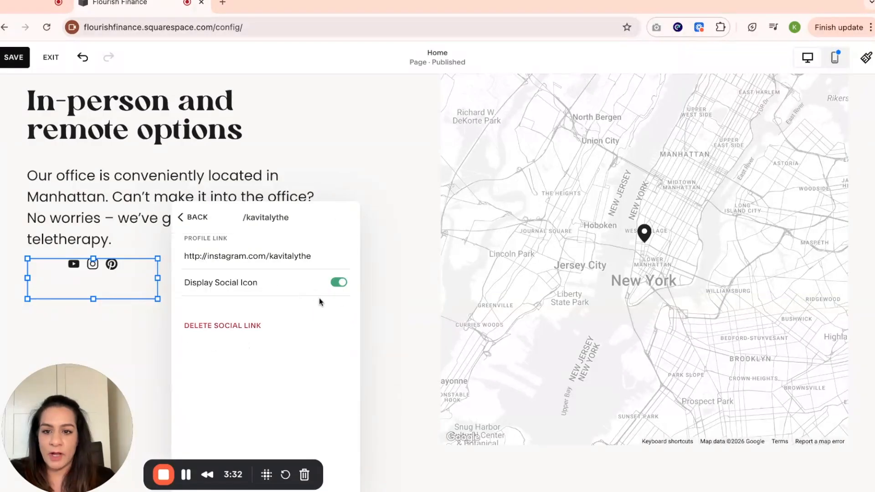
{"action": "left_click", "coordinate": [341, 284]}
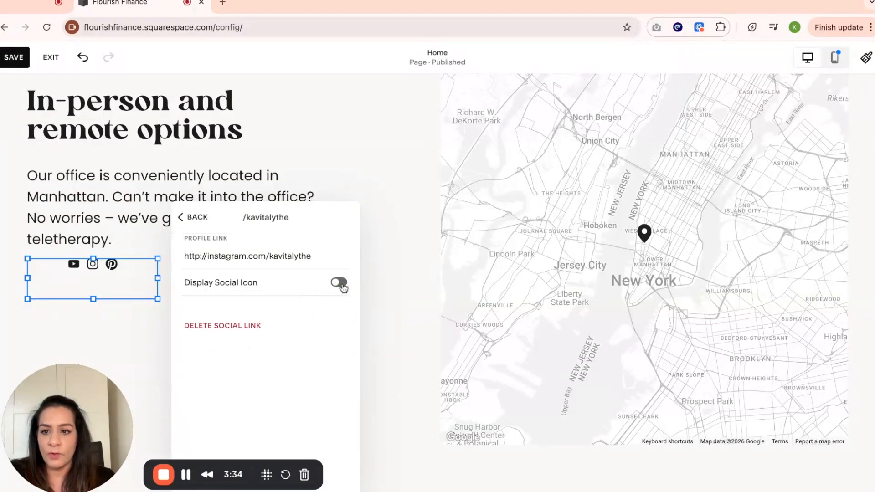
{"action": "left_click", "coordinate": [195, 220]}
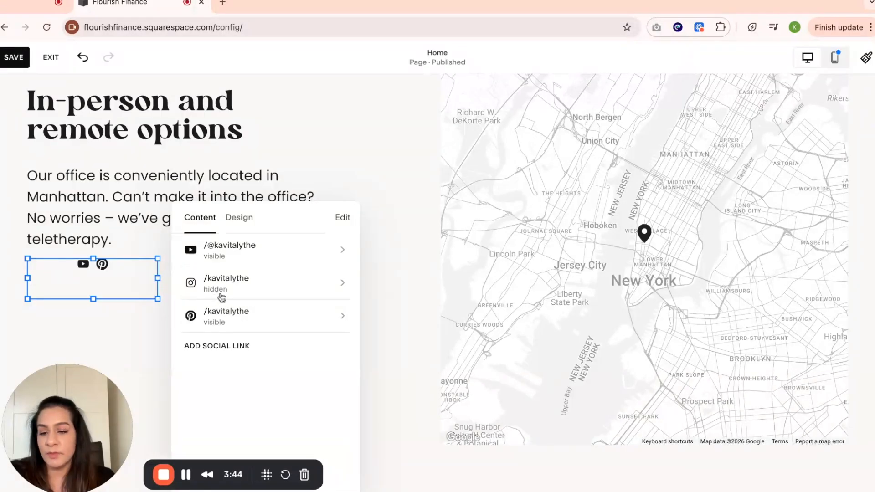
Turn Display Social Icon back on for the Instagram link in the Social Links block and return to its link list.
{"action": "left_click", "coordinate": [244, 293]}
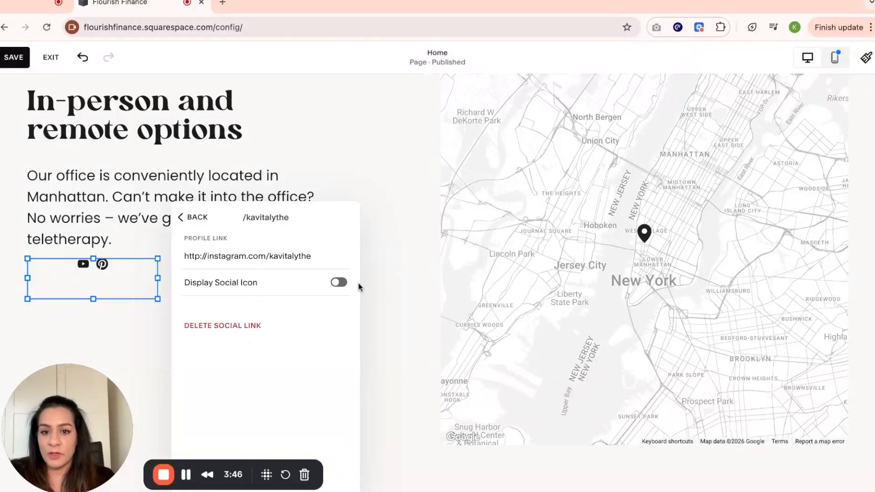
{"action": "left_click", "coordinate": [339, 282]}
{"action": "left_click", "coordinate": [205, 219]}
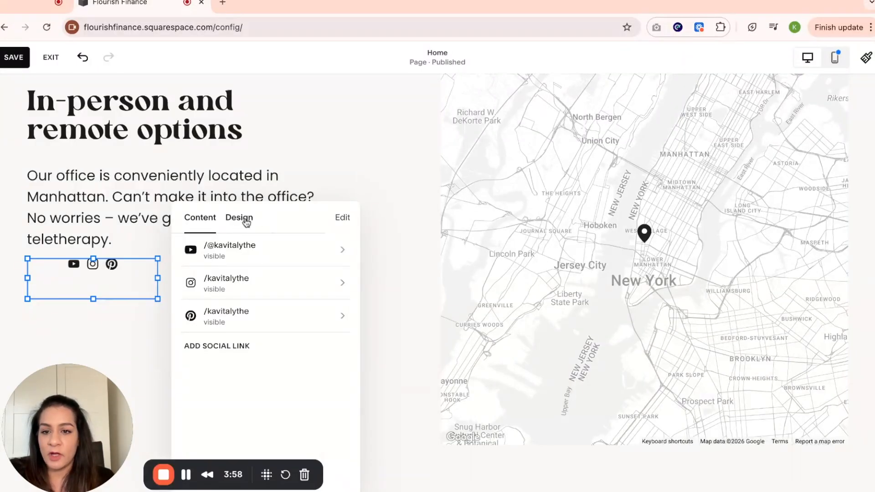
Try the square and circle borders on the social icons and settle on the rounded-square border.
{"action": "left_click", "coordinate": [244, 223]}
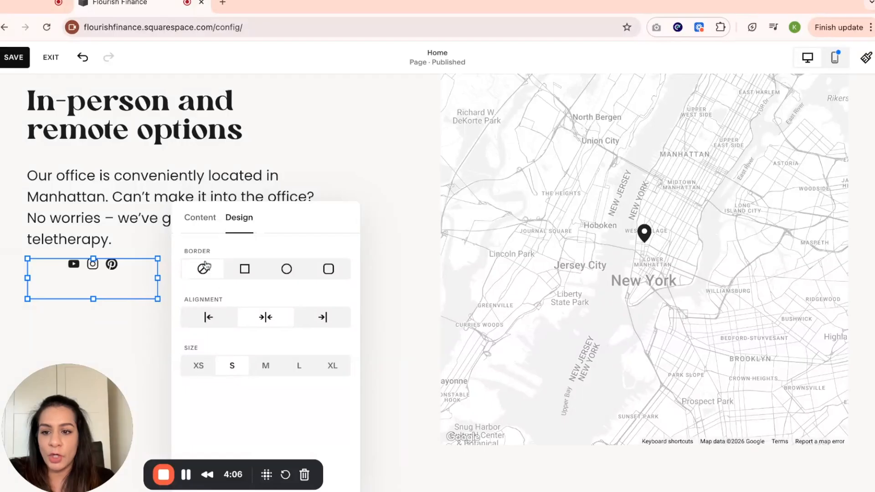
{"action": "left_click", "coordinate": [250, 277]}
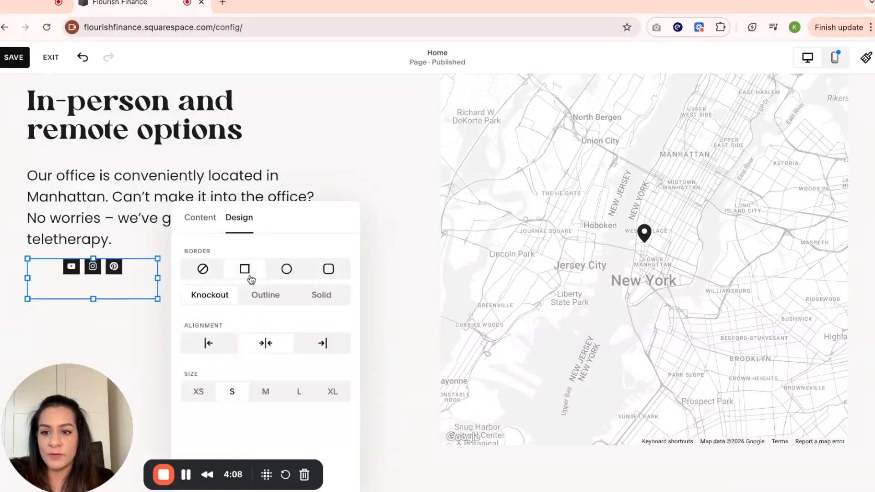
{"action": "left_click", "coordinate": [293, 278]}
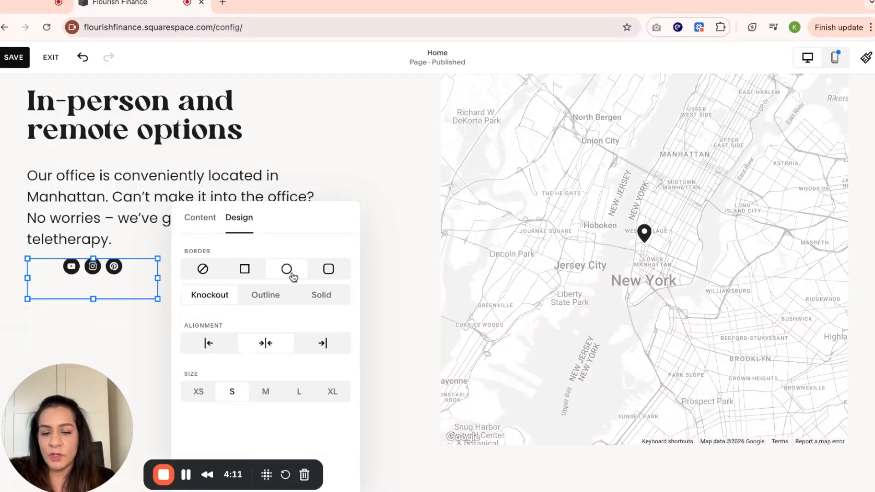
{"action": "left_click", "coordinate": [339, 280]}
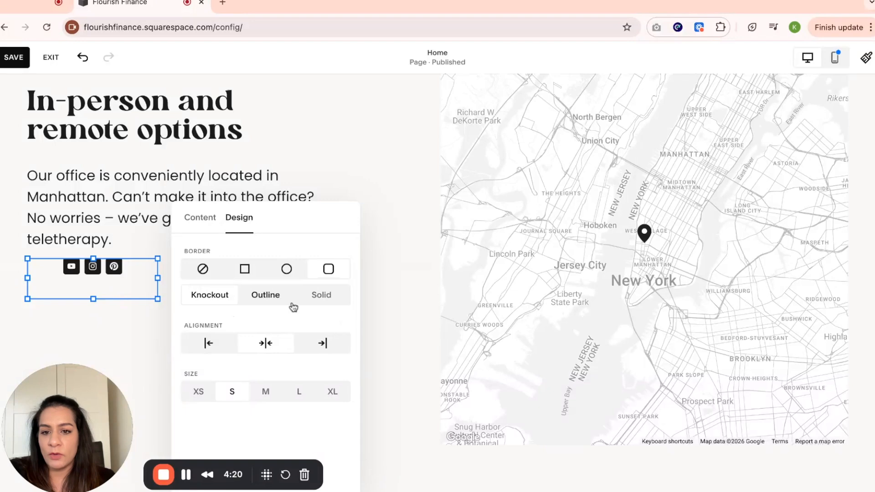
Try the Outline style at 1px thickness on the social icons and settle on the Solid style.
{"action": "left_click", "coordinate": [265, 298]}
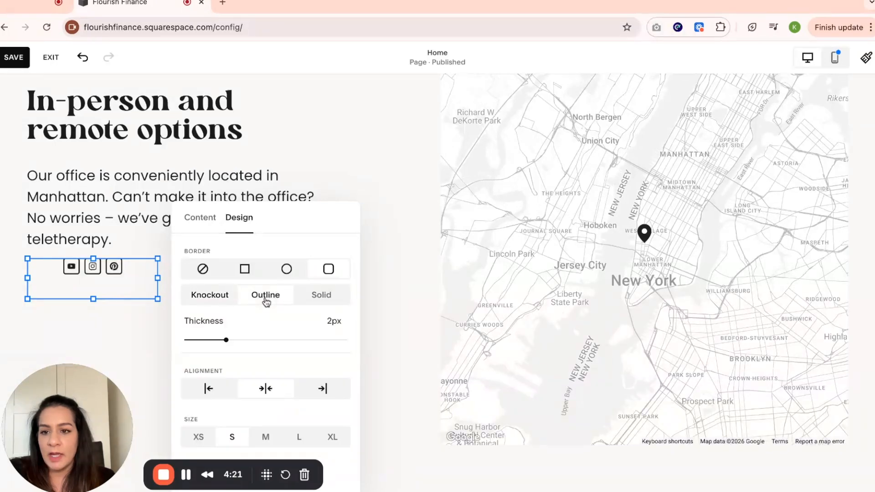
{"action": "left_click", "coordinate": [226, 339]}
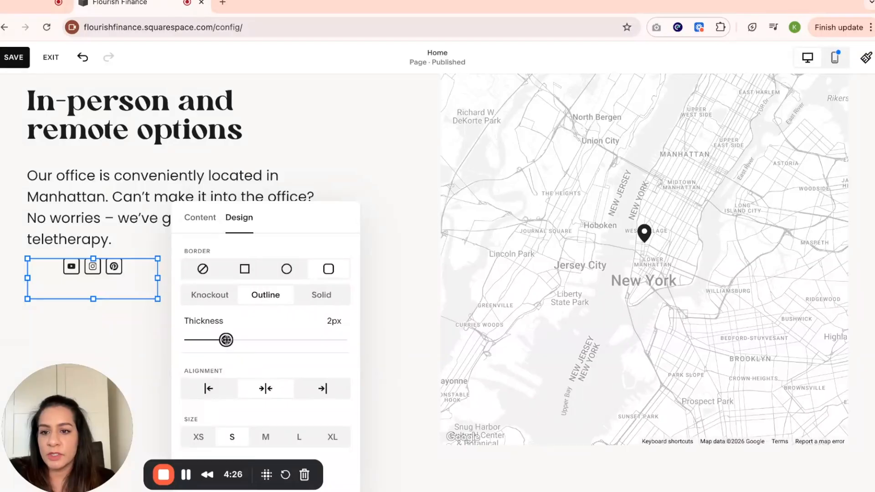
{"action": "left_click_drag", "start_coordinate": [226, 340], "coordinate": [198, 343]}
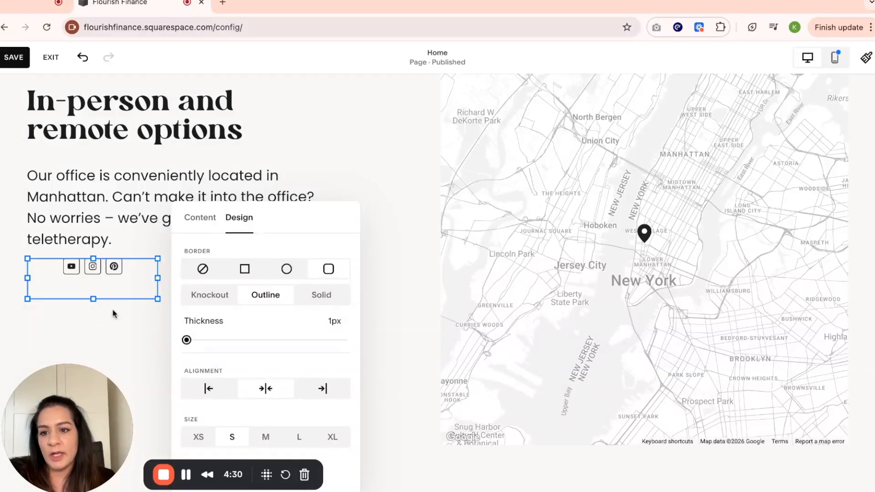
{"action": "left_click", "coordinate": [321, 301]}
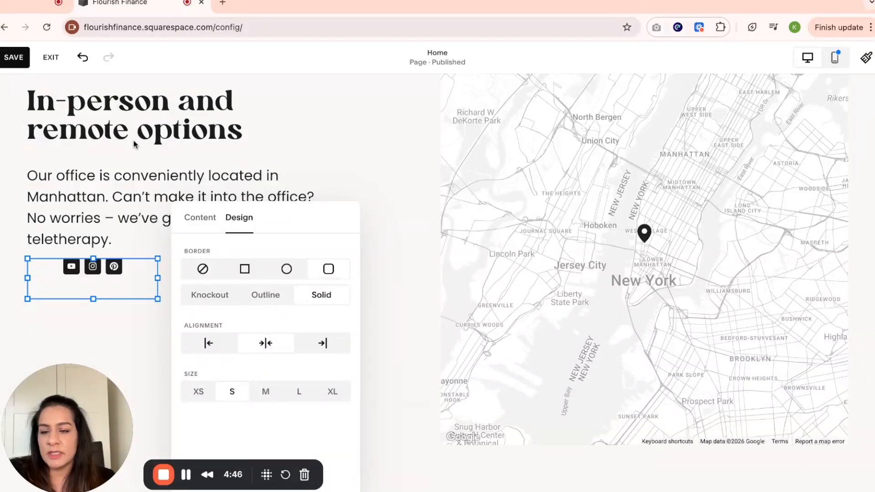
Align the social icons to the left, set their size to M and close the block's settings.
{"action": "left_click", "coordinate": [210, 344]}
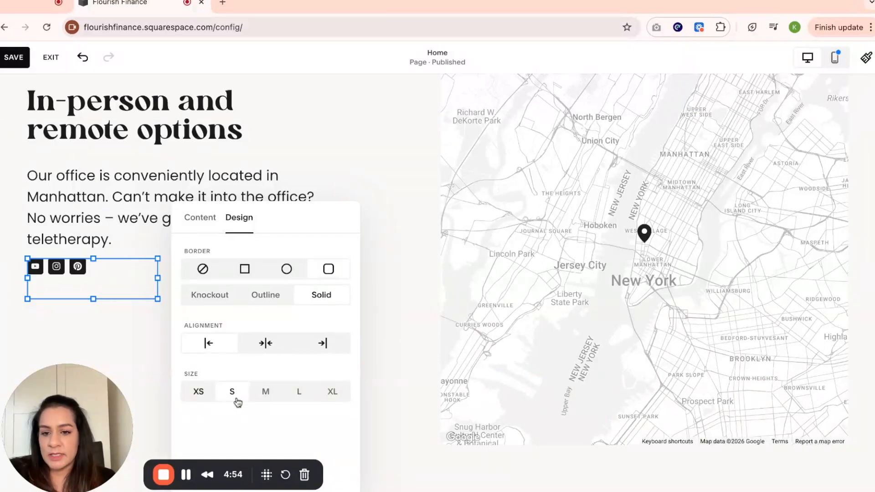
{"action": "left_click", "coordinate": [265, 396]}
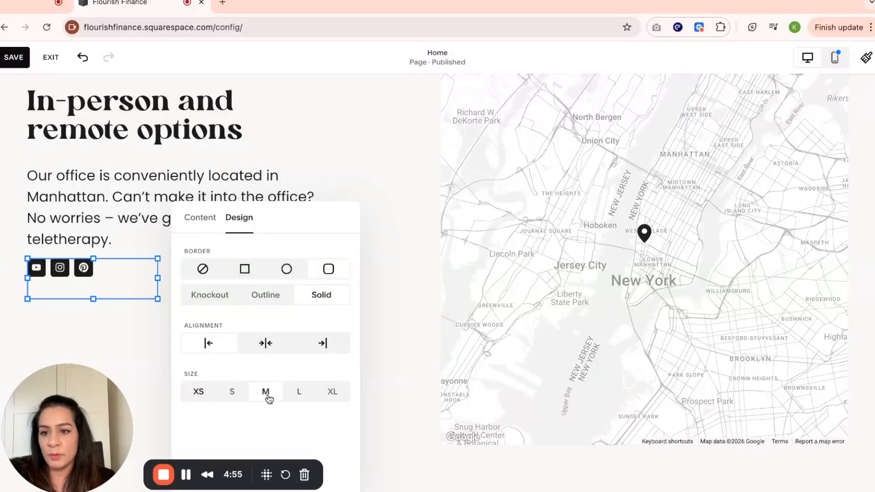
{"action": "left_click", "coordinate": [311, 396]}
{"action": "left_click", "coordinate": [266, 397]}
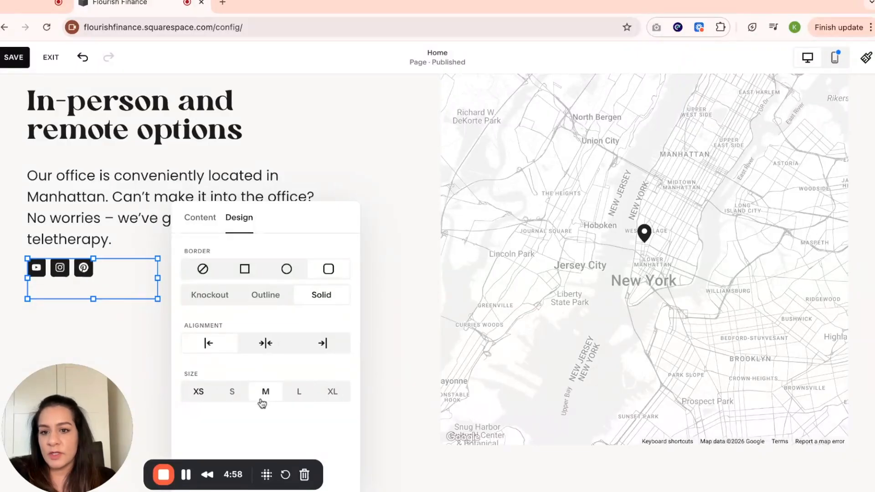
{"action": "left_click", "coordinate": [105, 339]}
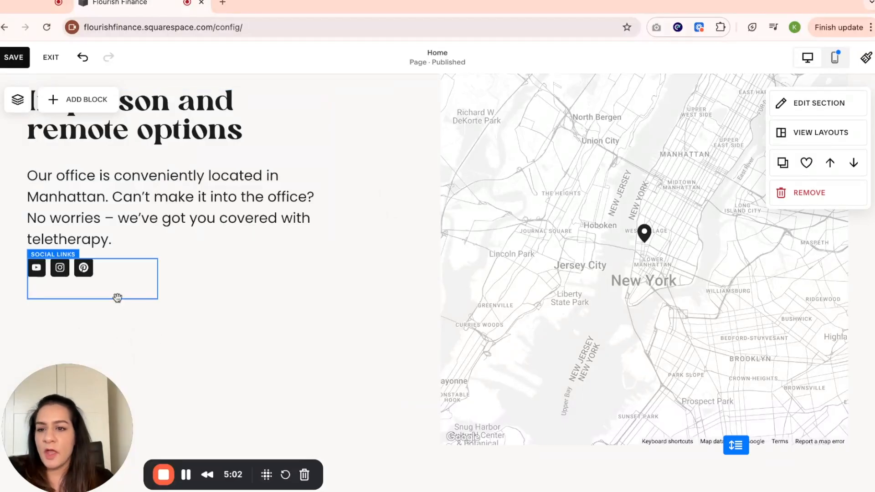
Set the Social Links block's vertical alignment to middle, trying bottom alignment as well, and deselect the block.
{"action": "left_click", "coordinate": [95, 277]}
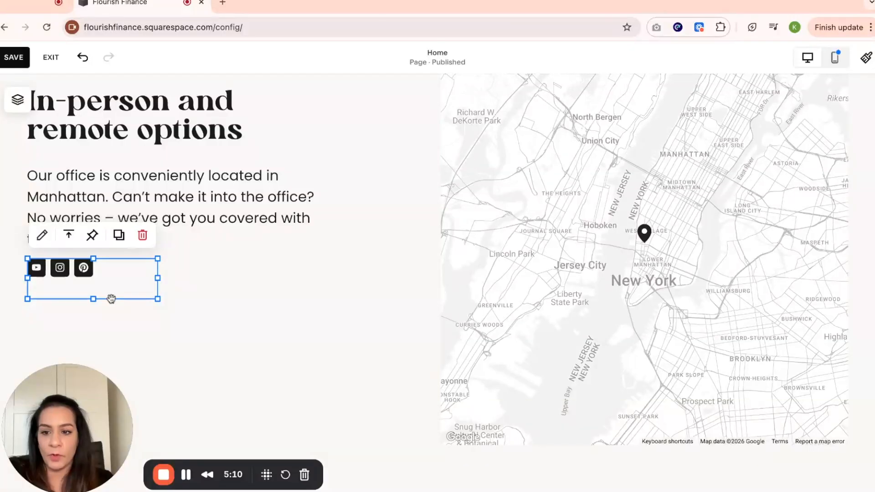
{"action": "left_click", "coordinate": [71, 239]}
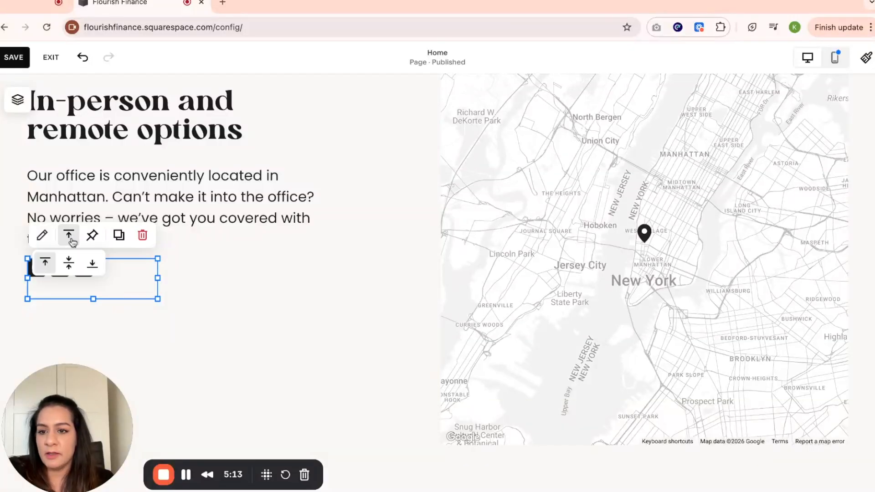
{"action": "left_click", "coordinate": [73, 264]}
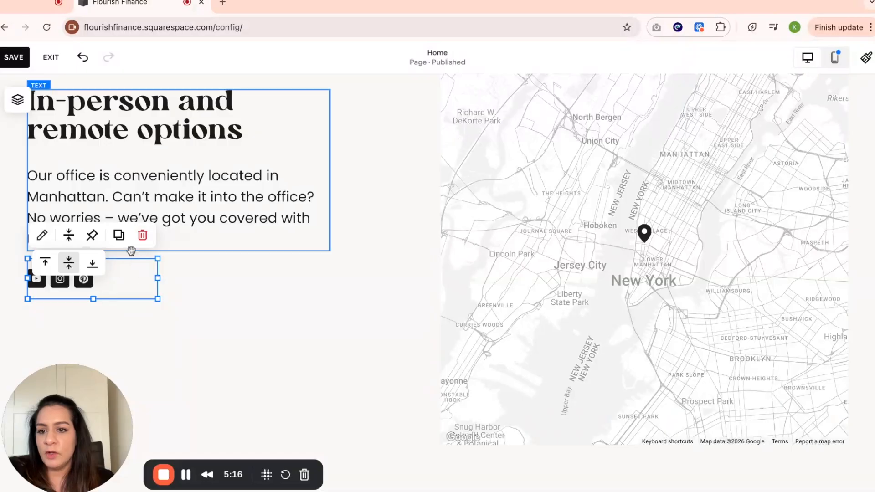
{"action": "left_click", "coordinate": [91, 264]}
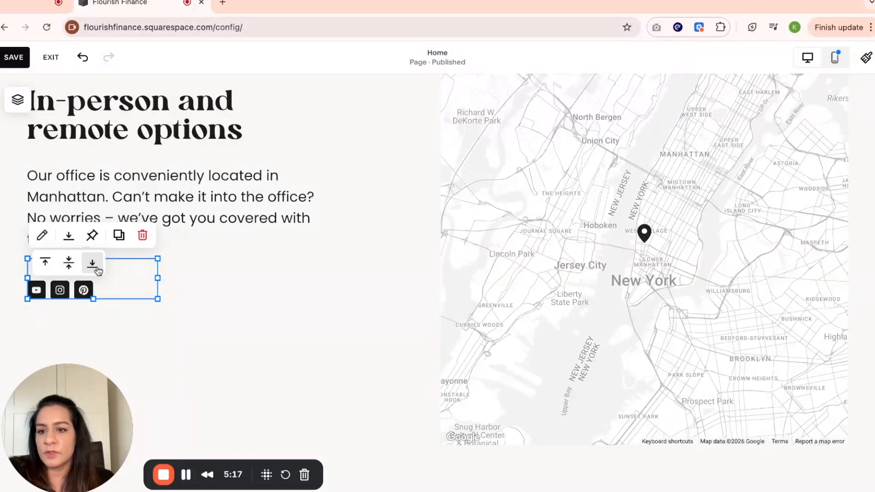
{"action": "left_click", "coordinate": [203, 297]}
{"action": "left_click", "coordinate": [76, 281]}
{"action": "left_click", "coordinate": [70, 236]}
{"action": "left_click", "coordinate": [69, 262]}
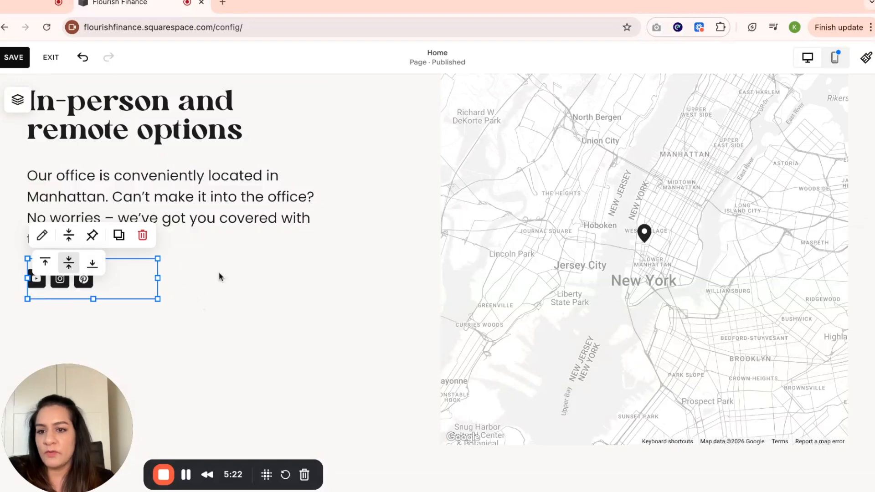
{"action": "left_click", "coordinate": [200, 275]}
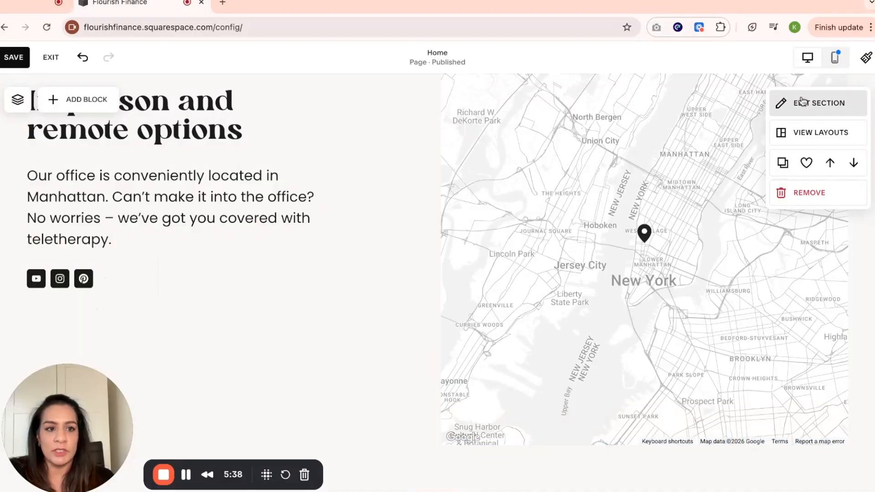
Check the section's color theme in the site's color styles and open the Lightest 1 theme for editing.
{"action": "left_click", "coordinate": [866, 58]}
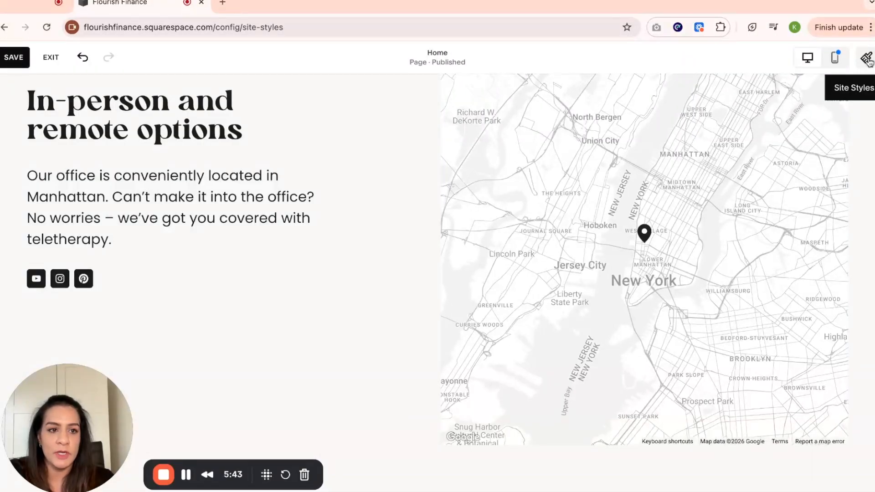
{"action": "scroll", "coordinate": [446, 187], "scroll_direction": "up", "scroll_amount": 3}
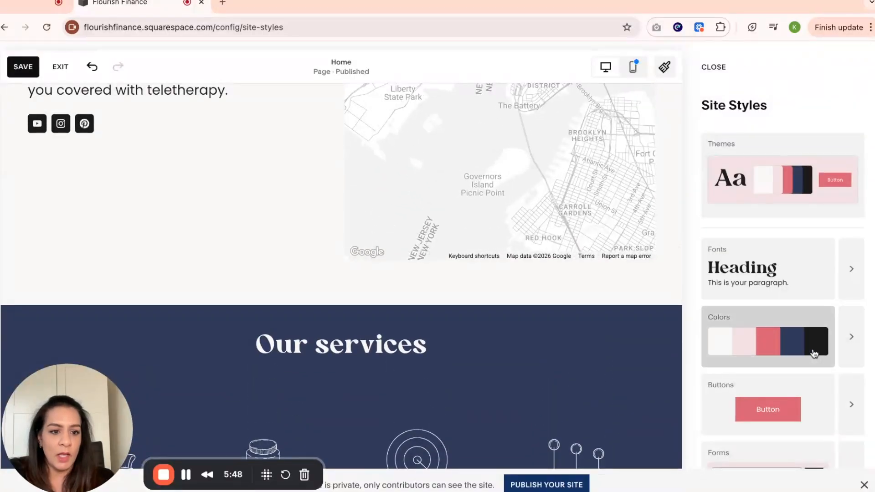
{"action": "left_click", "coordinate": [849, 351]}
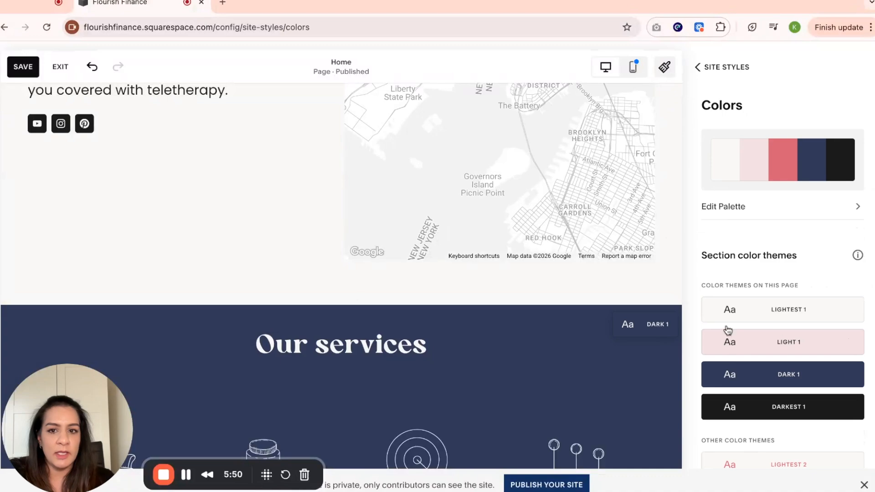
{"action": "scroll", "coordinate": [255, 260], "scroll_direction": "up", "scroll_amount": 8}
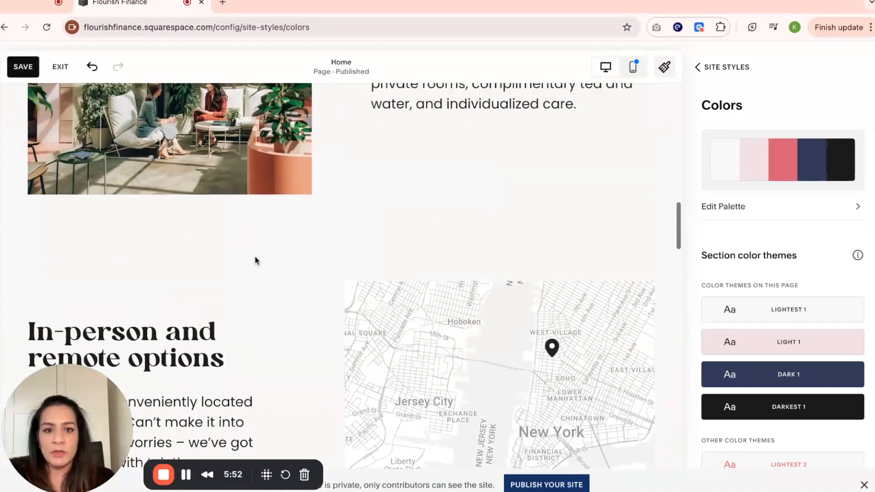
{"action": "scroll", "coordinate": [255, 261], "scroll_direction": "up", "scroll_amount": 1}
{"action": "scroll", "coordinate": [254, 259], "scroll_direction": "down", "scroll_amount": 5}
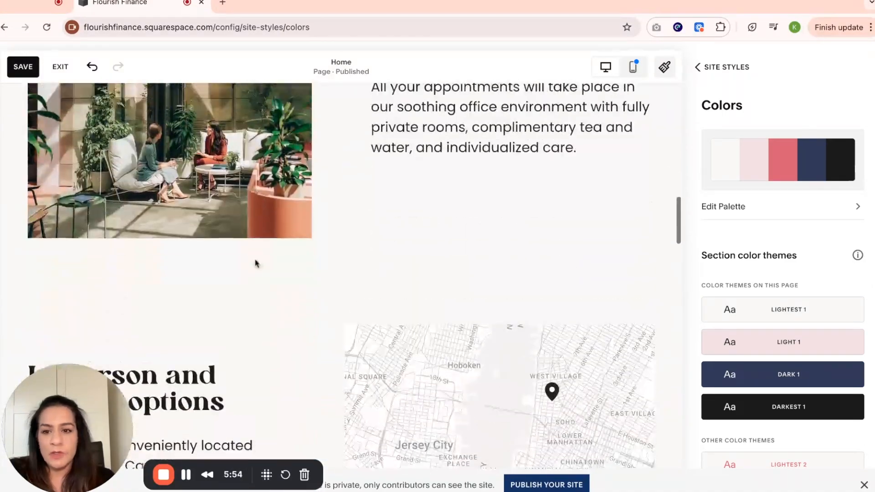
{"action": "scroll", "coordinate": [319, 237], "scroll_direction": "up", "scroll_amount": 4}
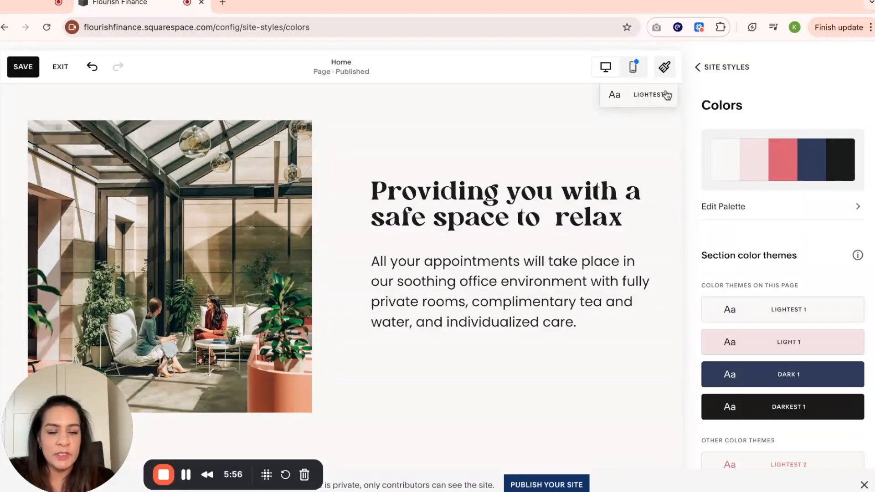
{"action": "scroll", "coordinate": [421, 157], "scroll_direction": "down", "scroll_amount": 5}
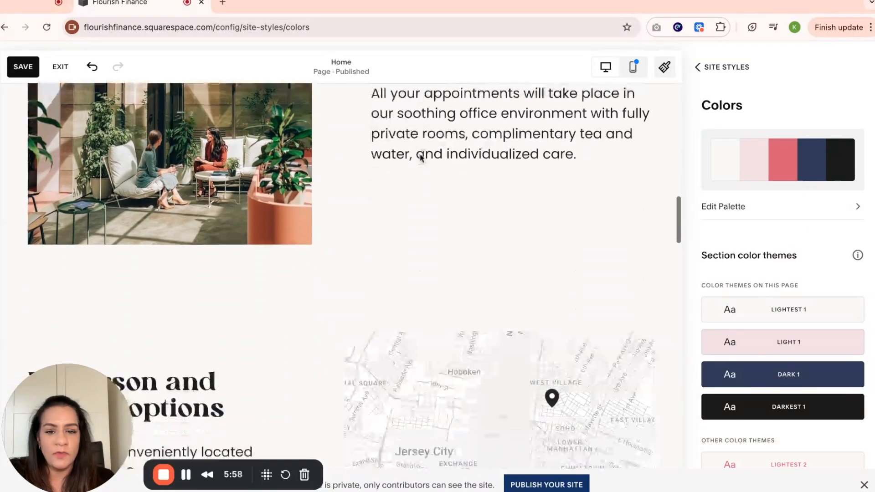
{"action": "mouse_move", "coordinate": [772, 317]}
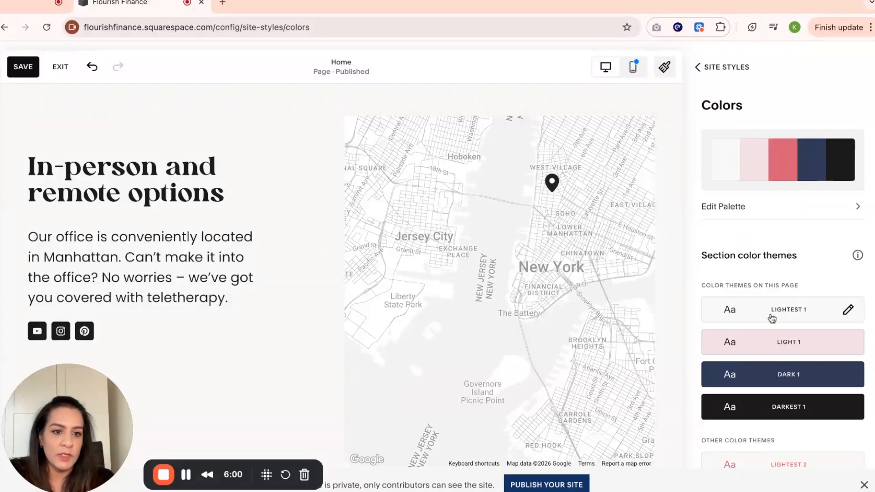
{"action": "left_click", "coordinate": [849, 312]}
Set the Social Links Block main color in the Lightest 1 theme to the palette's navy blue, trying coral and viewing the custom color options.
{"action": "scroll", "coordinate": [788, 385], "scroll_direction": "down", "scroll_amount": 3}
{"action": "scroll", "coordinate": [783, 383], "scroll_direction": "down", "scroll_amount": 10}
{"action": "scroll", "coordinate": [777, 384], "scroll_direction": "down", "scroll_amount": 15}
{"action": "scroll", "coordinate": [775, 383], "scroll_direction": "down", "scroll_amount": 15}
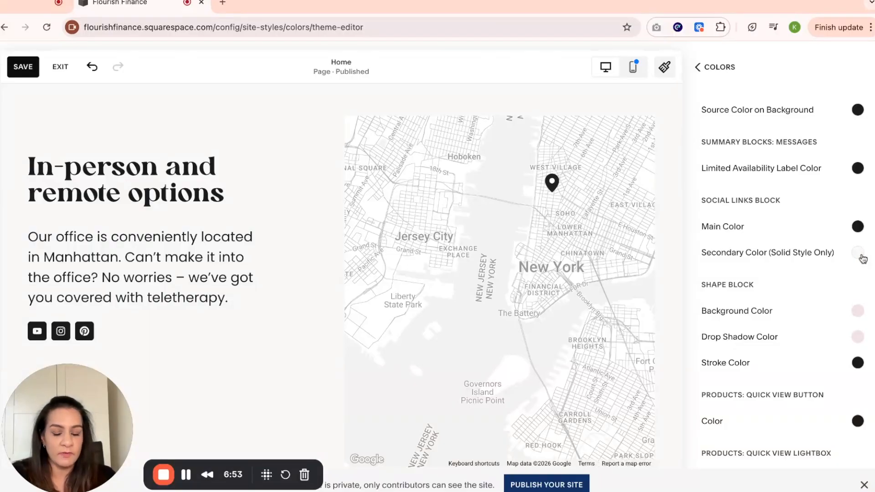
{"action": "left_click", "coordinate": [857, 227]}
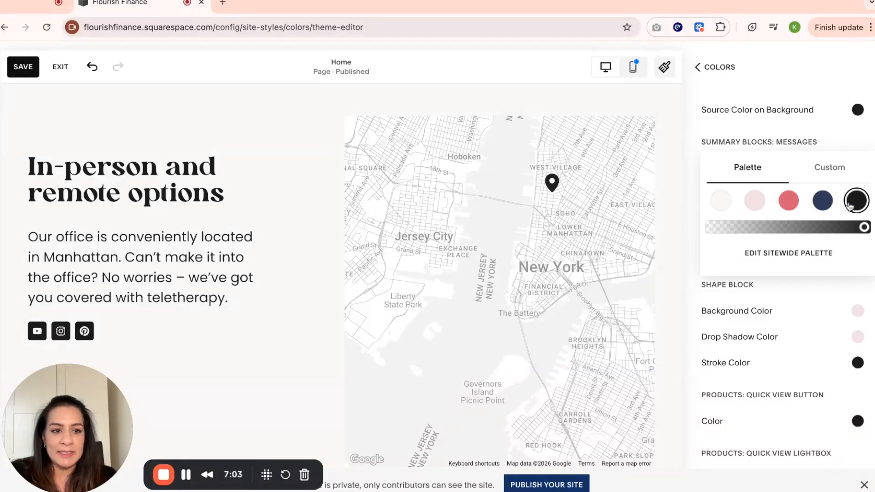
{"action": "left_click", "coordinate": [823, 204]}
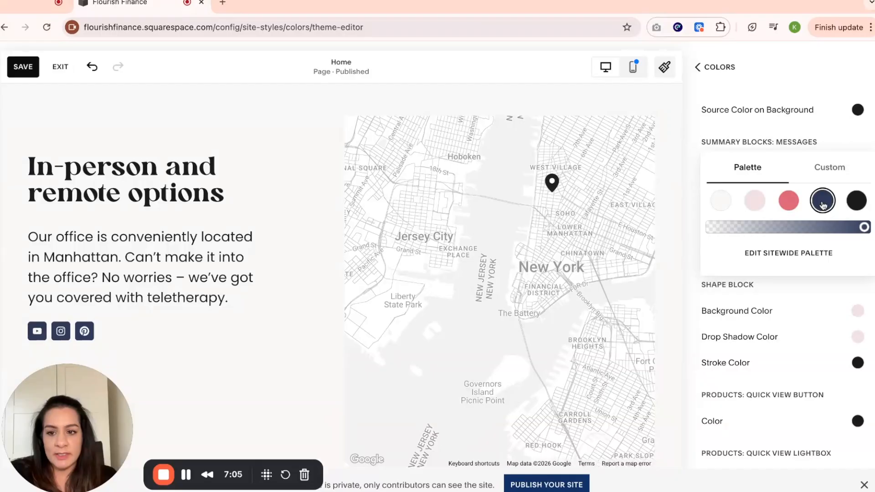
{"action": "left_click", "coordinate": [789, 204]}
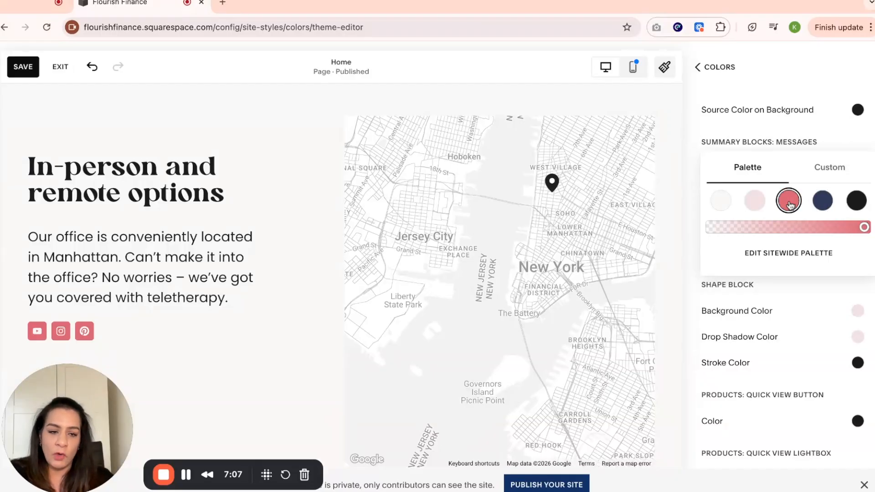
{"action": "left_click", "coordinate": [823, 202]}
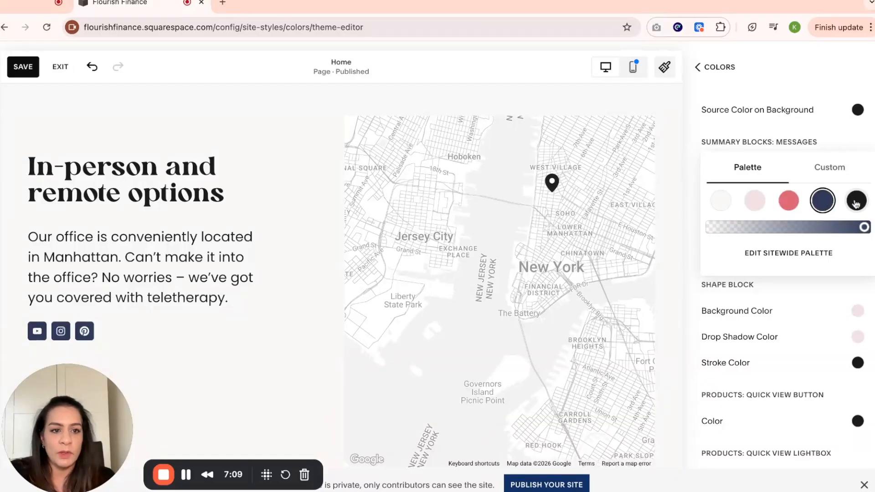
{"action": "left_click", "coordinate": [836, 174]}
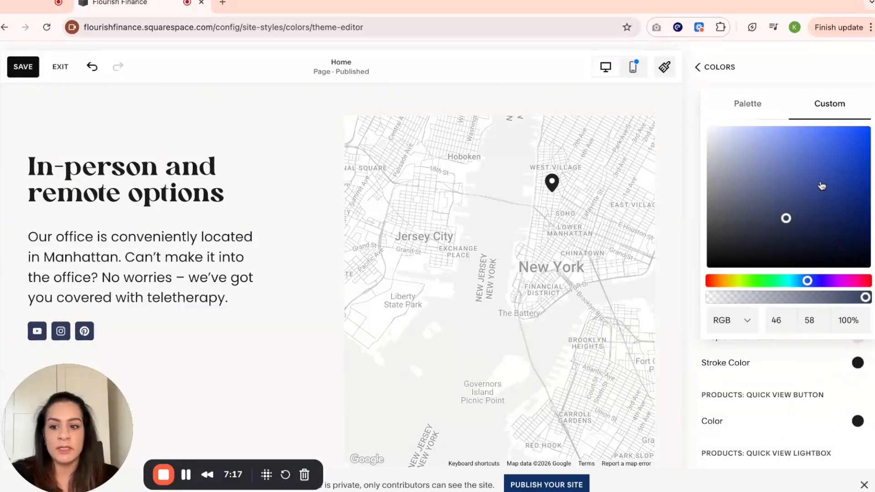
{"action": "left_click", "coordinate": [765, 102]}
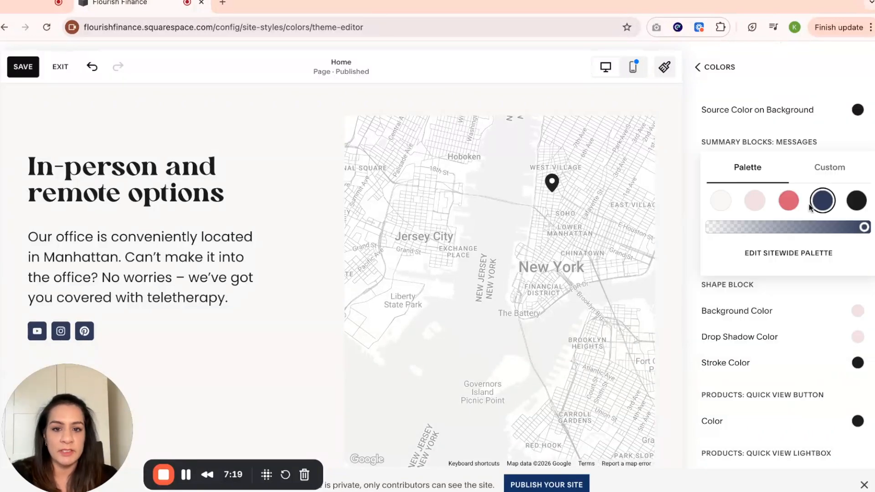
Try the palette's coral as the Social Links Block main color and black as its secondary color, sampling light pink and navy too.
{"action": "left_click", "coordinate": [790, 206]}
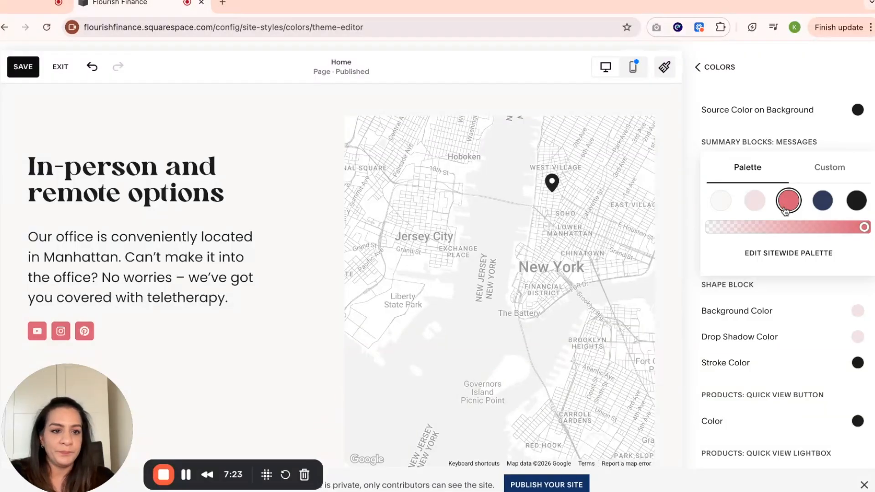
{"action": "left_click", "coordinate": [689, 294]}
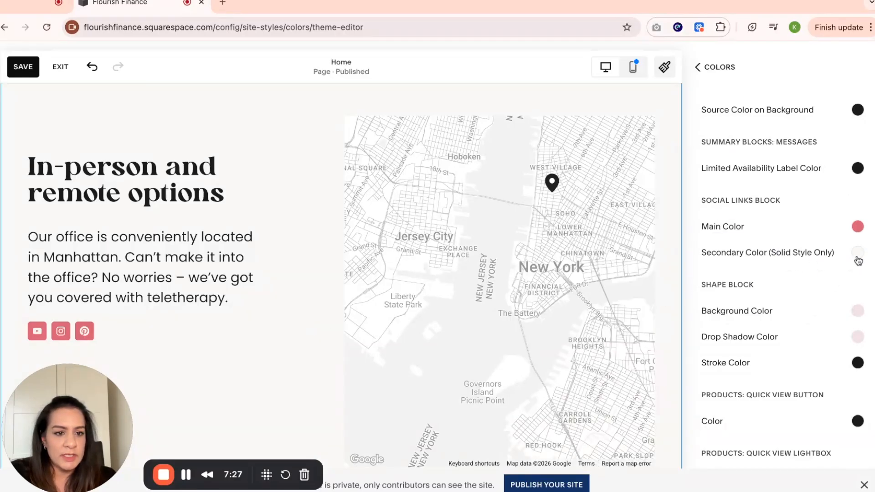
{"action": "left_click", "coordinate": [857, 254]}
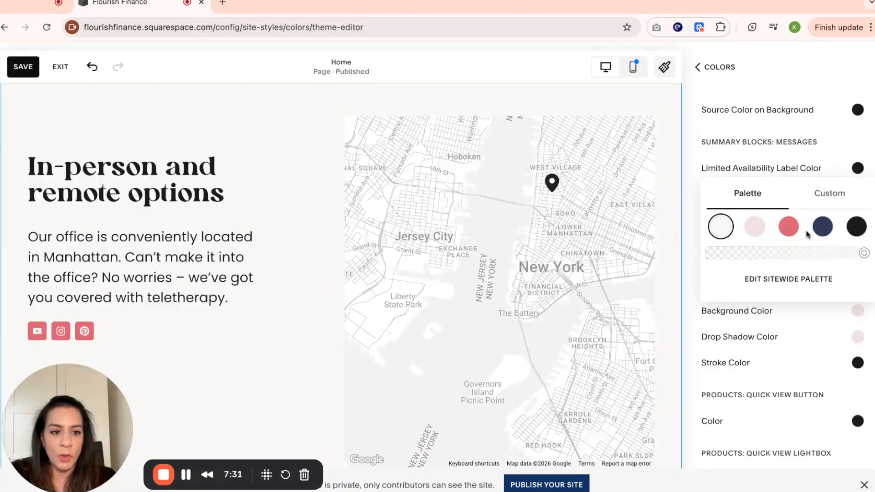
{"action": "left_click", "coordinate": [756, 229]}
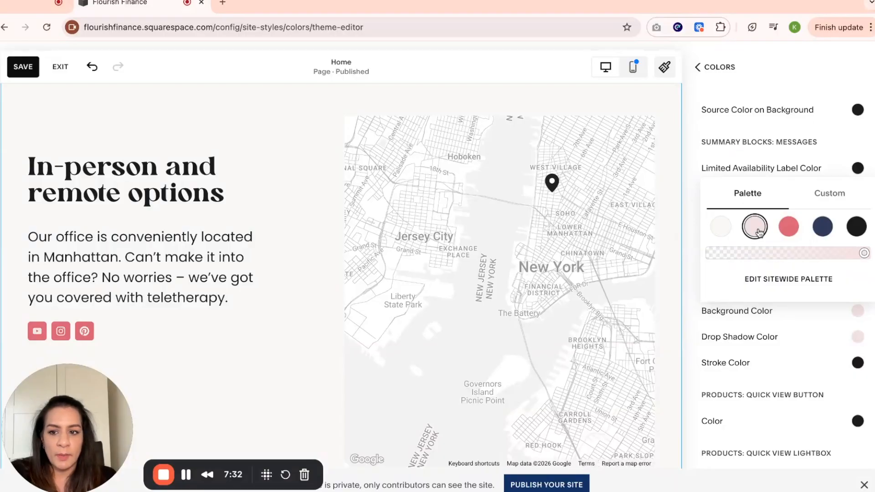
{"action": "left_click", "coordinate": [822, 226]}
{"action": "left_click", "coordinate": [858, 228]}
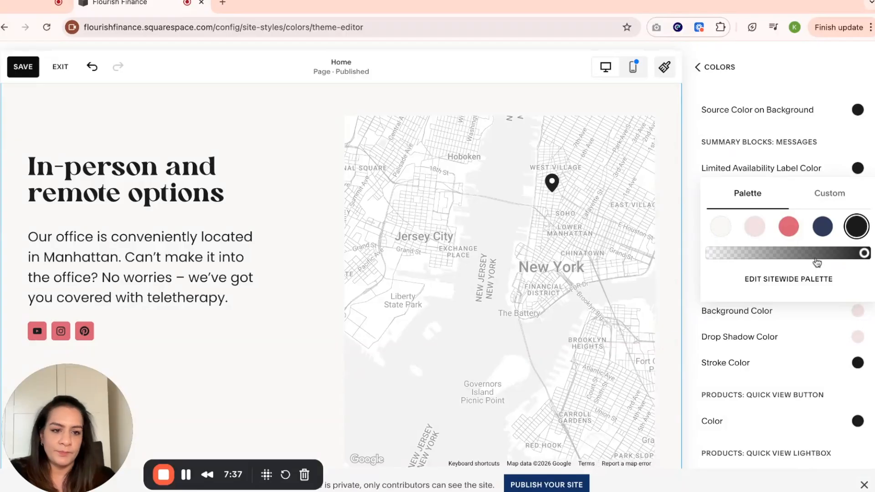
{"action": "left_click", "coordinate": [696, 233]}
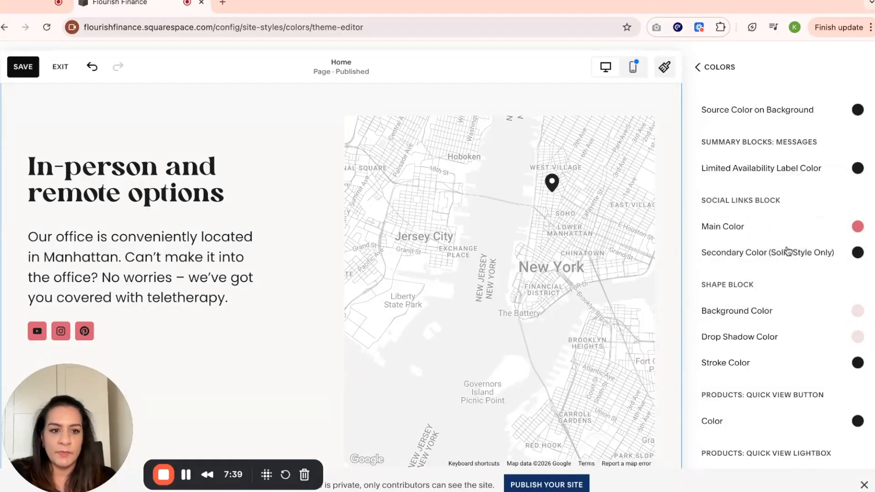
Set the Social Links Block main color to the palette's navy blue, trying light pink first.
{"action": "left_click", "coordinate": [856, 227]}
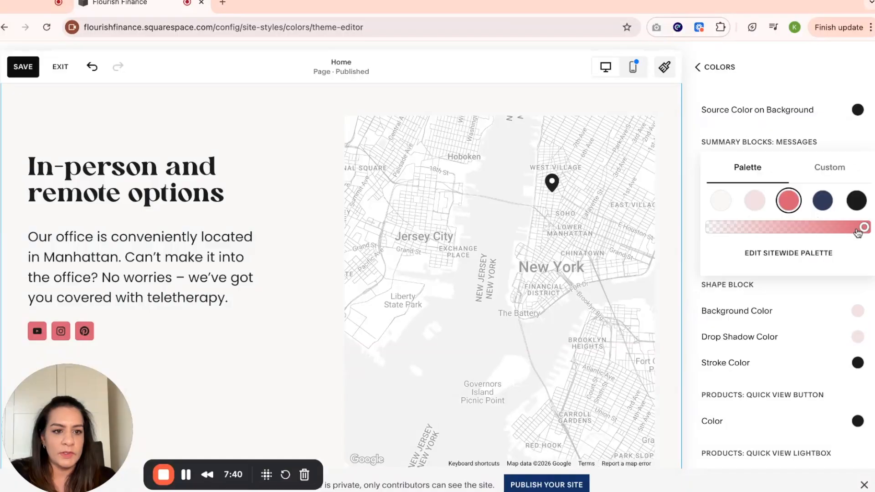
{"action": "left_click", "coordinate": [753, 206]}
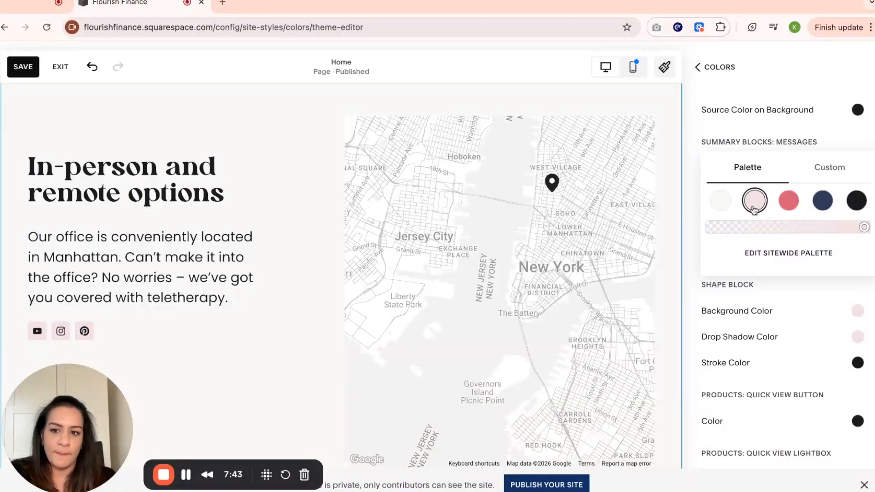
{"action": "left_click", "coordinate": [823, 206]}
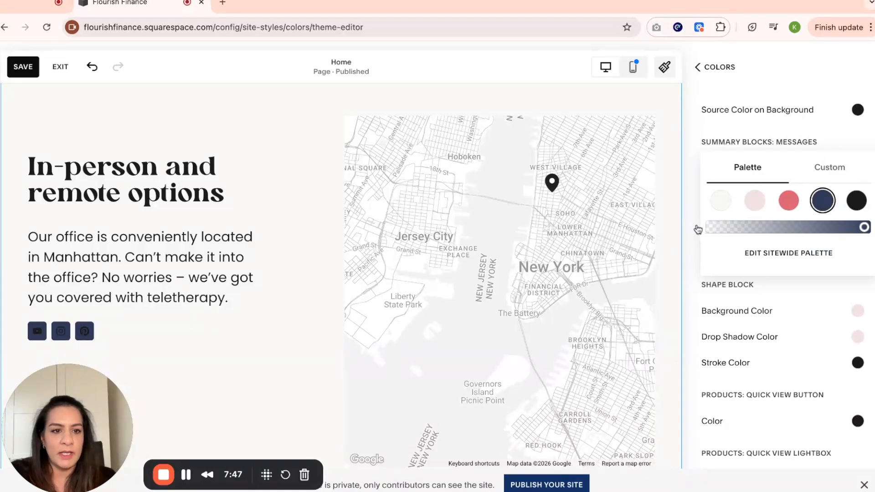
{"action": "left_click", "coordinate": [694, 261]}
Set the Social Links Block secondary color to the palette's off-white, trying light pink as well, and close the color picker.
{"action": "left_click", "coordinate": [845, 254]}
{"action": "left_click", "coordinate": [722, 231]}
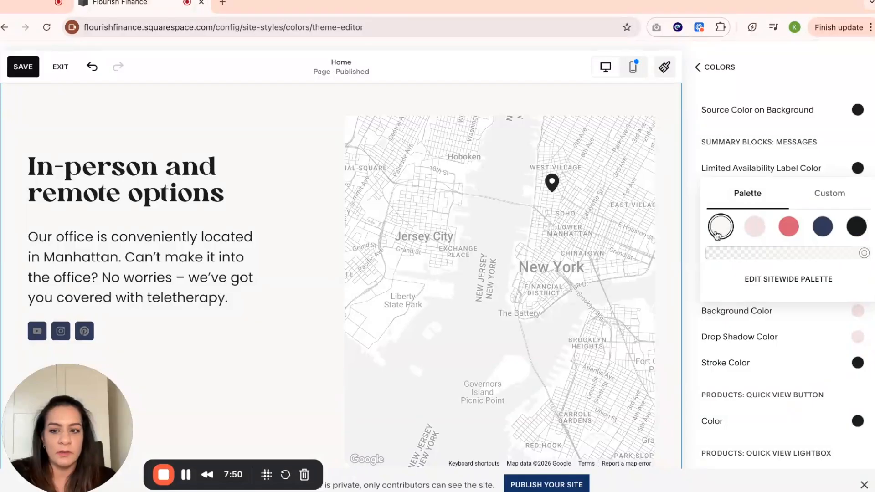
{"action": "left_click", "coordinate": [752, 233]}
{"action": "left_click", "coordinate": [722, 234]}
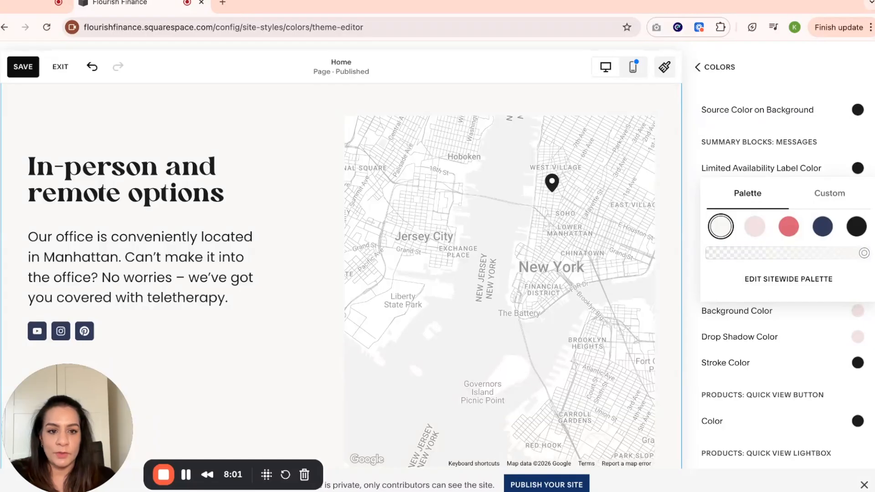
{"action": "key", "text": "Escape"}
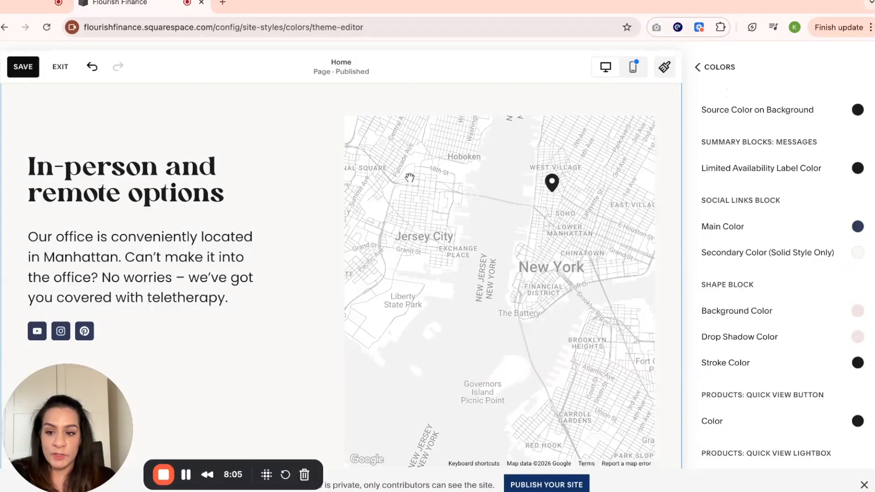
Leave the color theme and site style settings and save the changes to the Home page.
{"action": "left_click", "coordinate": [702, 67]}
{"action": "left_click", "coordinate": [709, 72]}
{"action": "left_click", "coordinate": [705, 70]}
{"action": "left_click", "coordinate": [14, 60]}
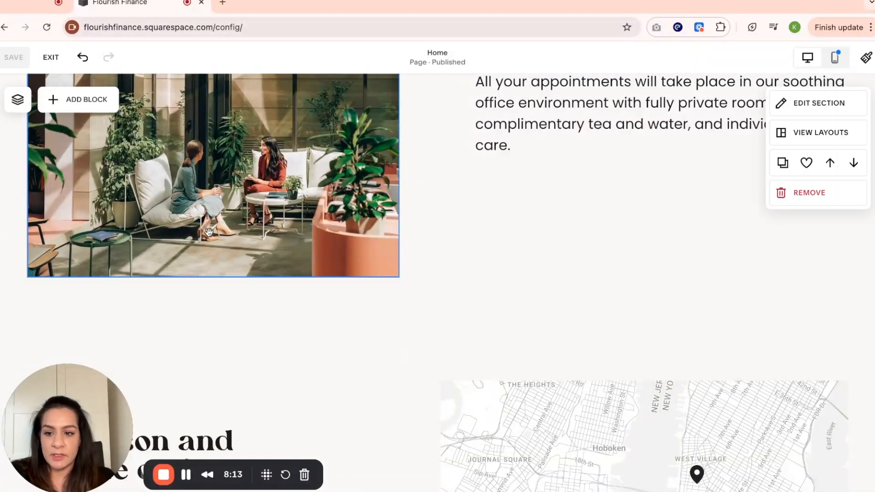
Open the site footer at the end of the Home page for editing.
{"action": "scroll", "coordinate": [291, 275], "scroll_direction": "down", "scroll_amount": 20}
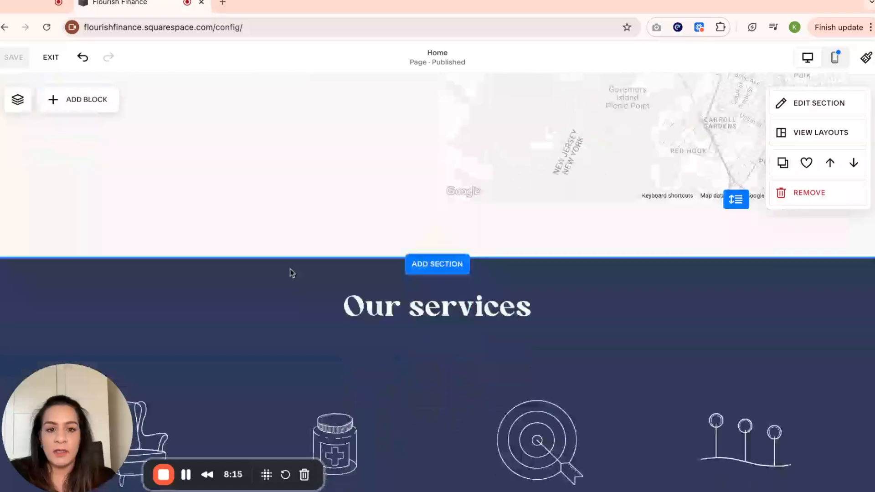
{"action": "scroll", "coordinate": [290, 272], "scroll_direction": "down", "scroll_amount": 20}
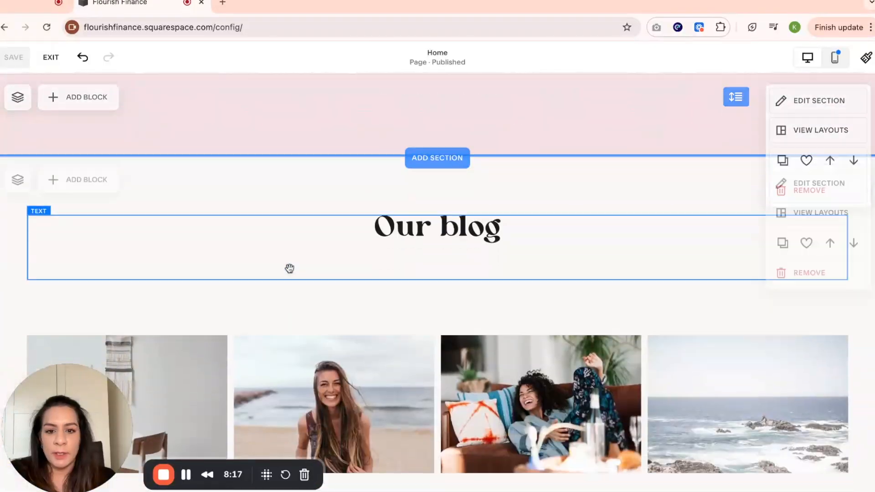
{"action": "scroll", "coordinate": [289, 271], "scroll_direction": "down", "scroll_amount": 1}
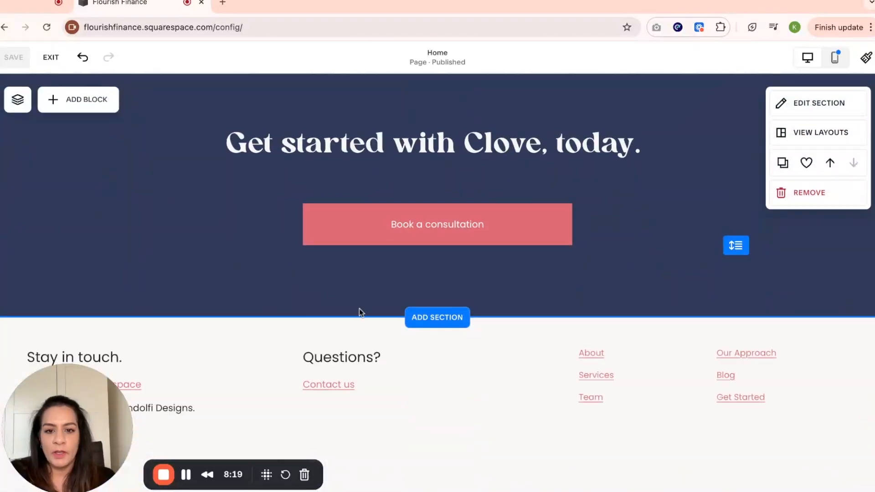
{"action": "mouse_move", "coordinate": [430, 405]}
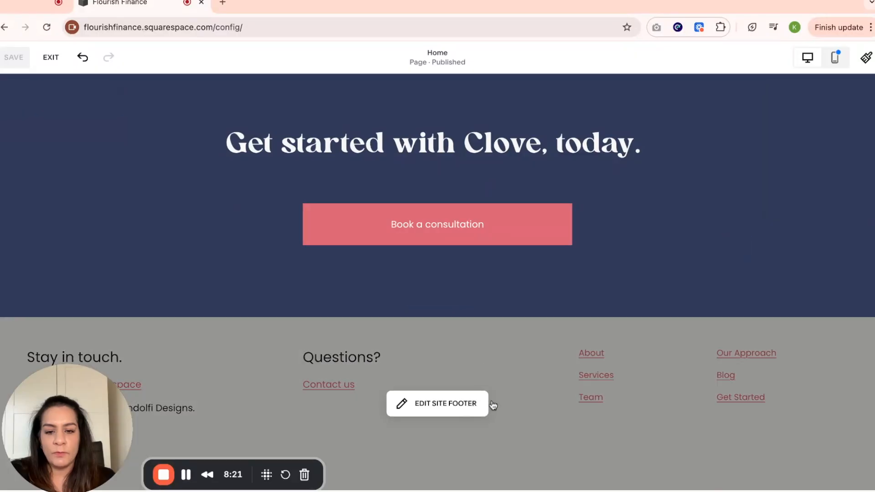
{"action": "left_click", "coordinate": [446, 413]}
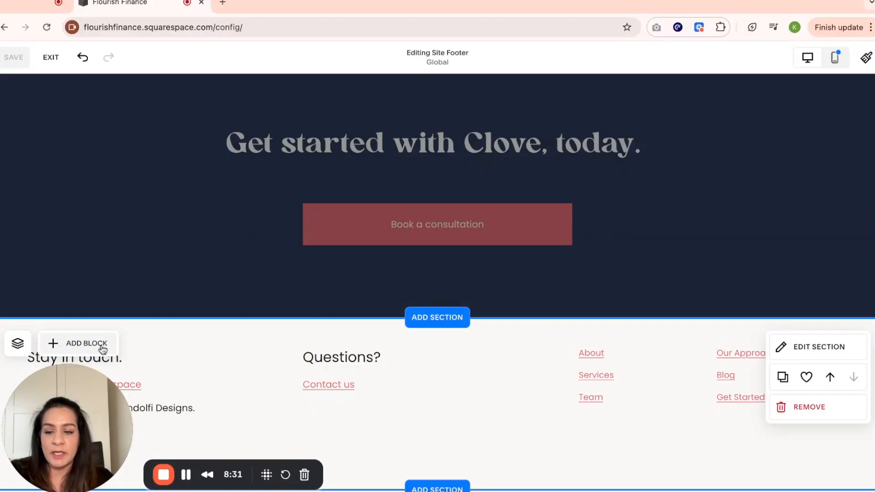
Add a Social Links block to the site footer and place it below the Contact us link in the Questions? column.
{"action": "left_click", "coordinate": [88, 349]}
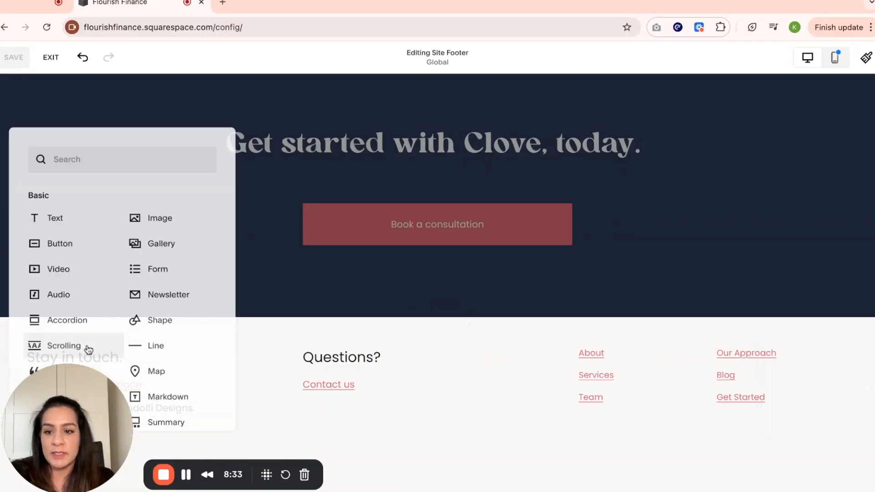
{"action": "type", "text": "social"}
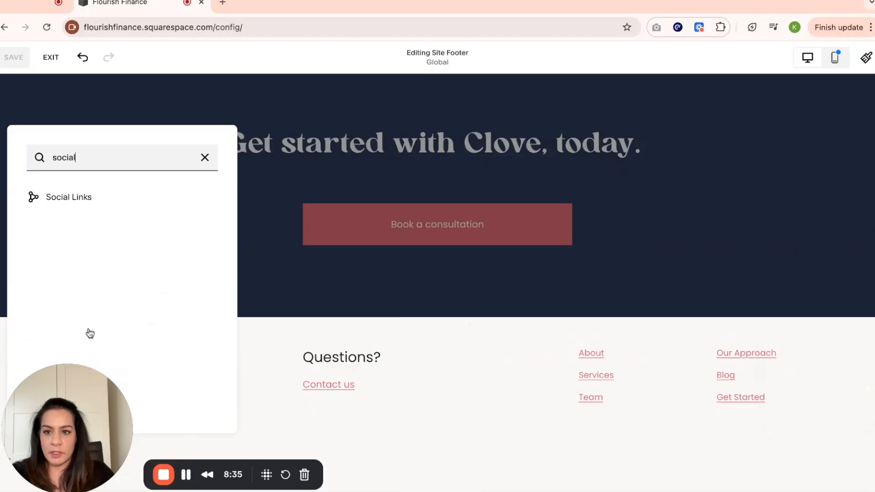
{"action": "left_click", "coordinate": [94, 199]}
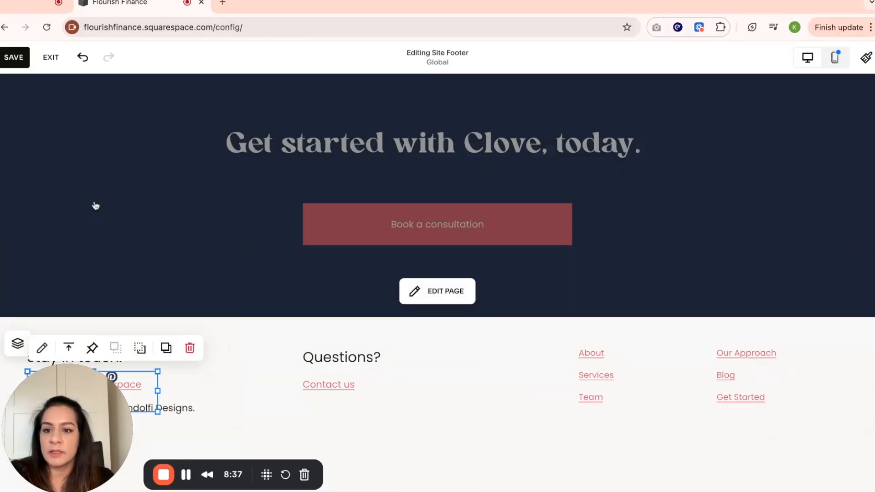
{"action": "left_click_drag", "start_coordinate": [144, 383], "coordinate": [420, 407]}
{"action": "left_click_drag", "start_coordinate": [364, 414], "coordinate": [364, 439]}
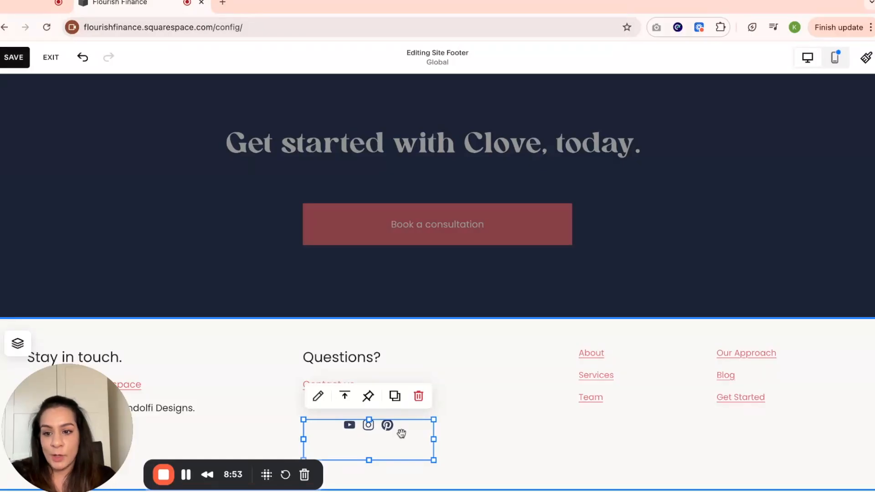
Align the social icons to the left within the footer's Social Links block and close the block's settings.
{"action": "left_click", "coordinate": [344, 395]}
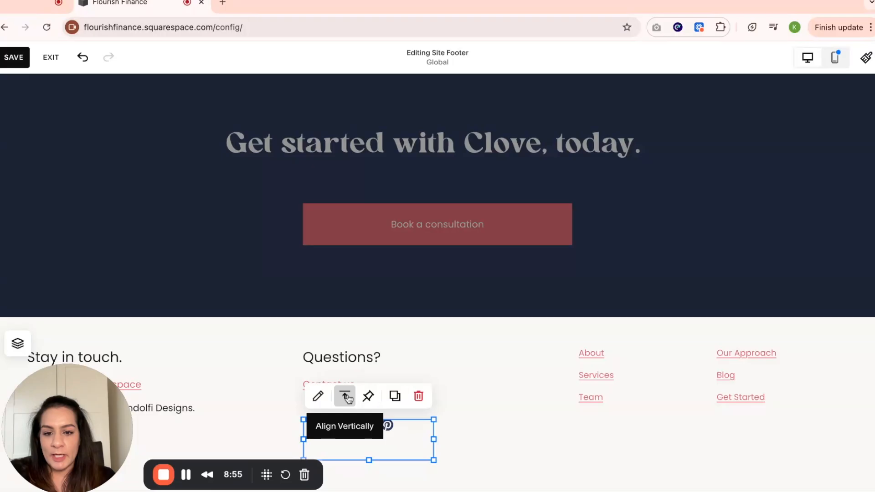
{"action": "left_click", "coordinate": [456, 430]}
{"action": "left_click", "coordinate": [355, 436]}
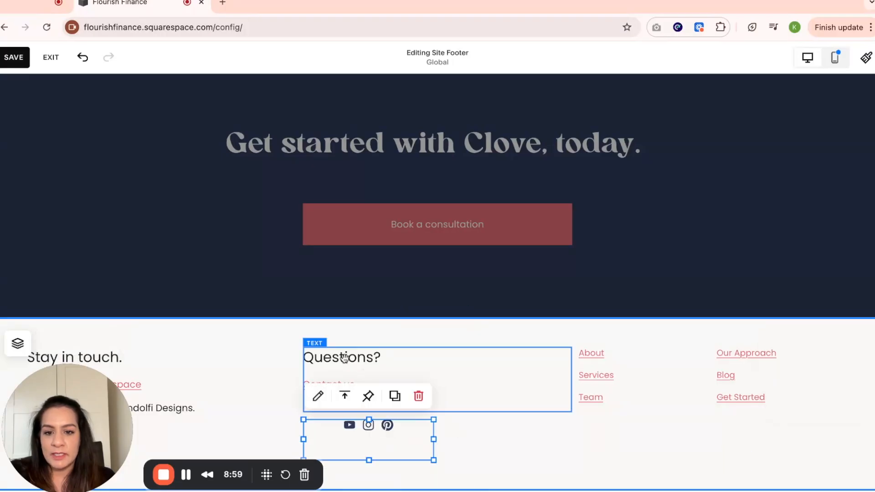
{"action": "left_click", "coordinate": [318, 396]}
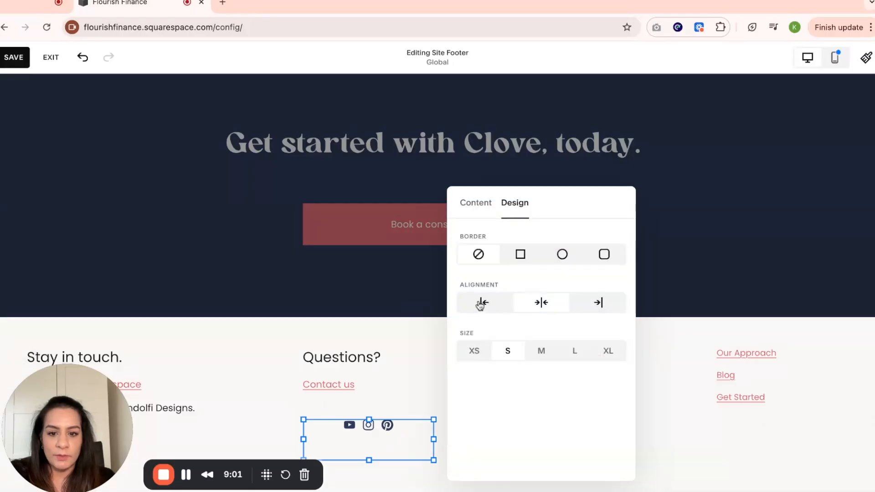
{"action": "left_click", "coordinate": [482, 308]}
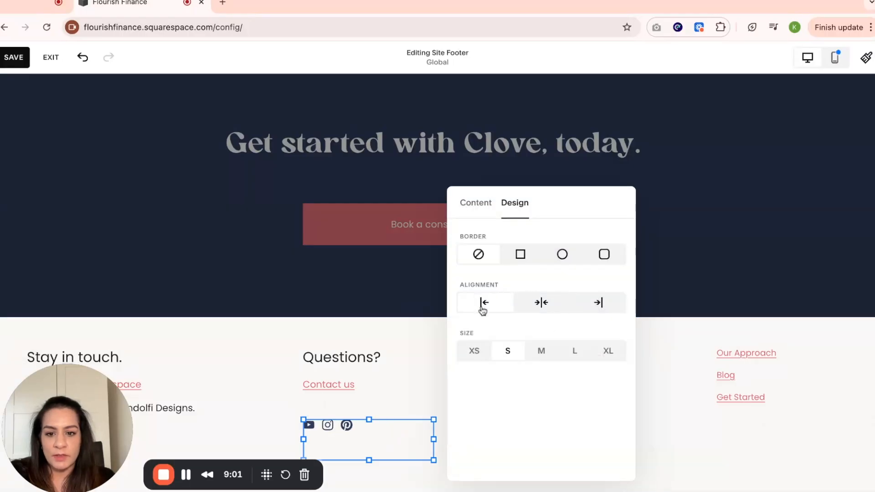
{"action": "left_click", "coordinate": [650, 440]}
Shorten the footer's Social Links block from its lower edge and save the footer.
{"action": "left_click", "coordinate": [339, 437]}
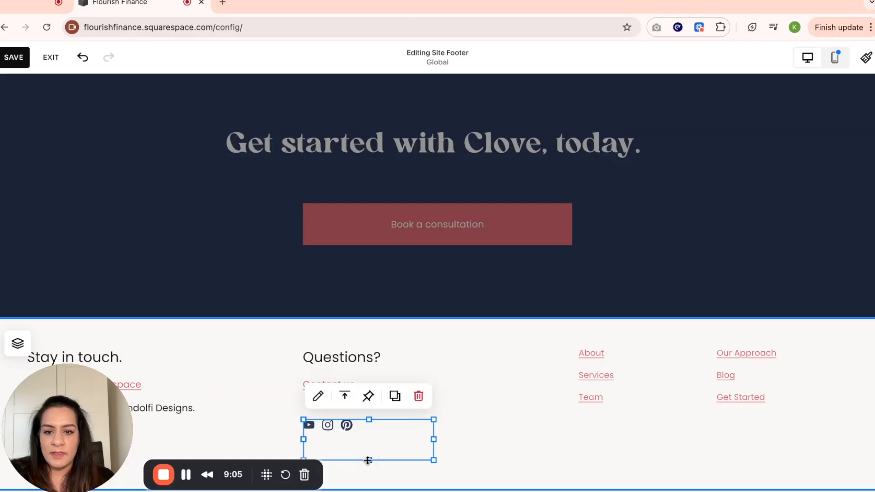
{"action": "left_click_drag", "start_coordinate": [368, 460], "coordinate": [416, 443]}
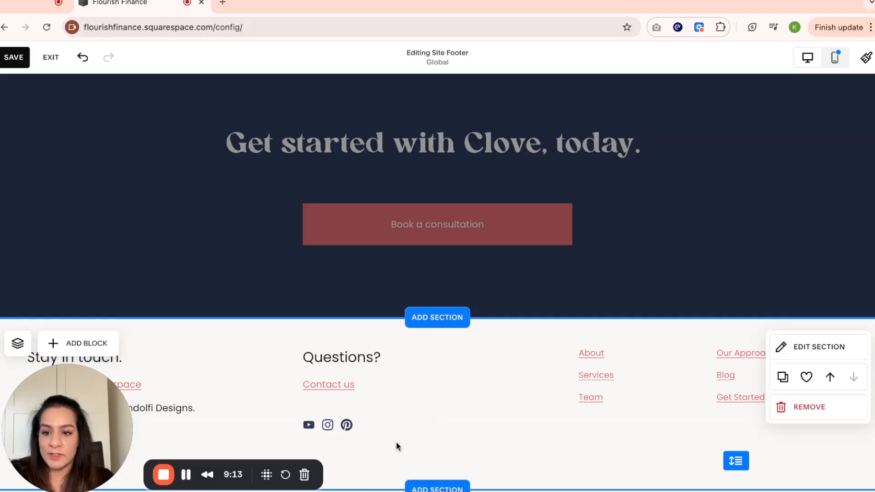
{"action": "left_click", "coordinate": [14, 62]}
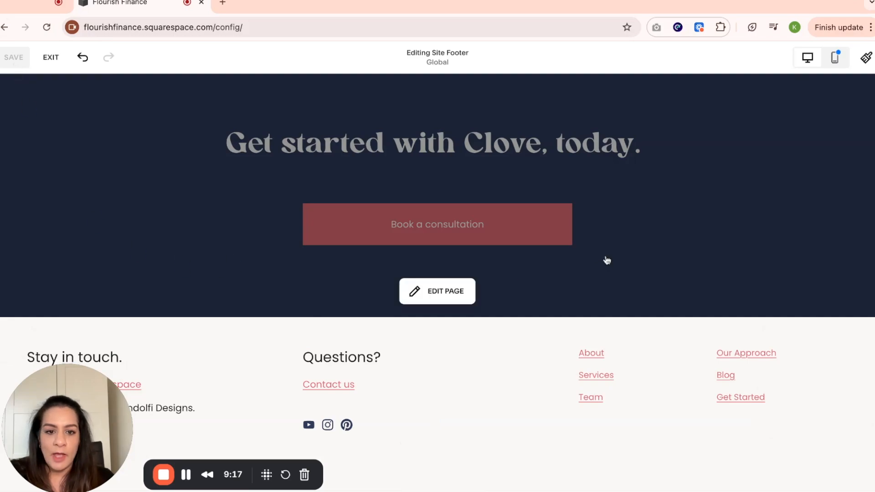
Return to the start of the Home page and open the site header for editing.
{"action": "scroll", "coordinate": [605, 260], "scroll_direction": "up", "scroll_amount": 5}
{"action": "scroll", "coordinate": [605, 258], "scroll_direction": "up", "scroll_amount": 15}
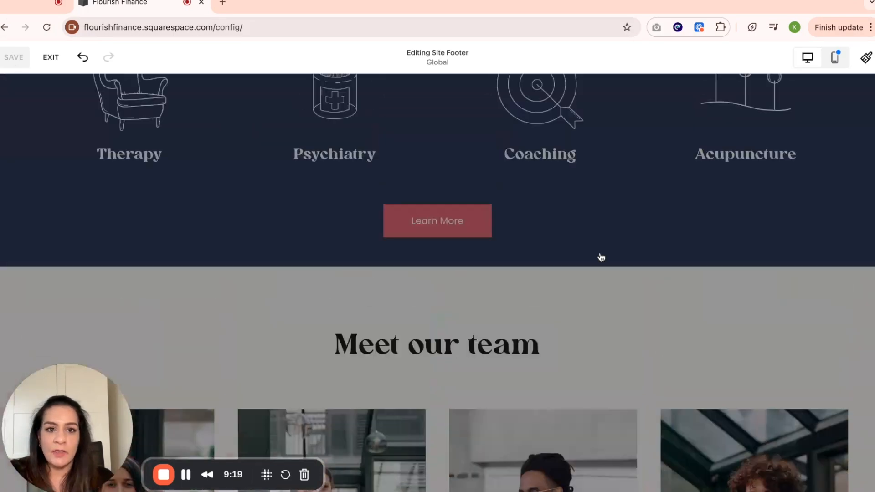
{"action": "scroll", "coordinate": [601, 258], "scroll_direction": "up", "scroll_amount": 15}
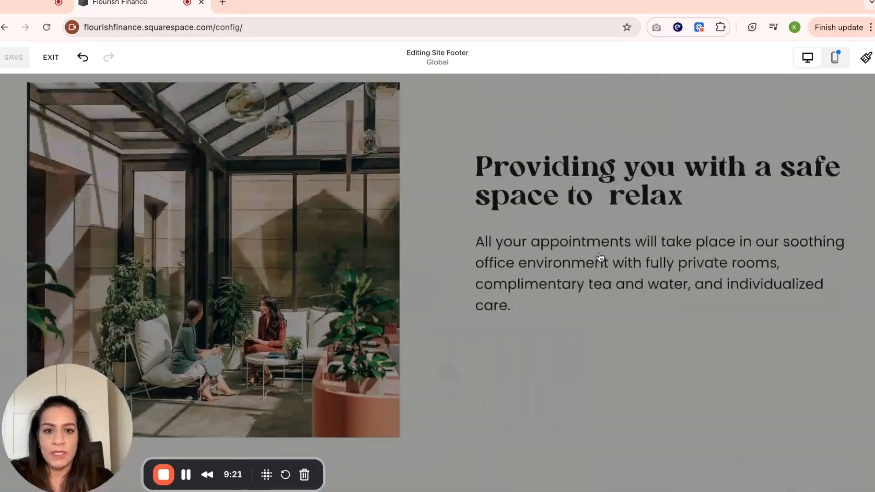
{"action": "scroll", "coordinate": [600, 258], "scroll_direction": "up", "scroll_amount": 12}
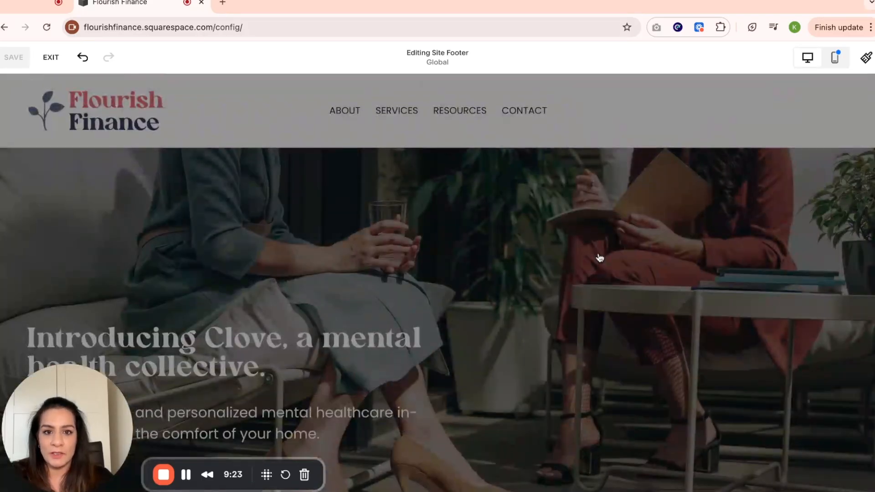
{"action": "mouse_move", "coordinate": [225, 114]}
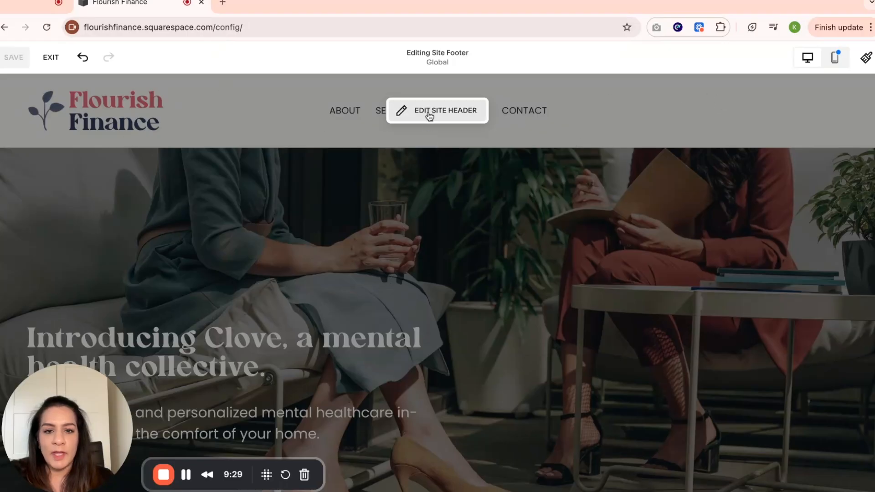
{"action": "left_click", "coordinate": [428, 117]}
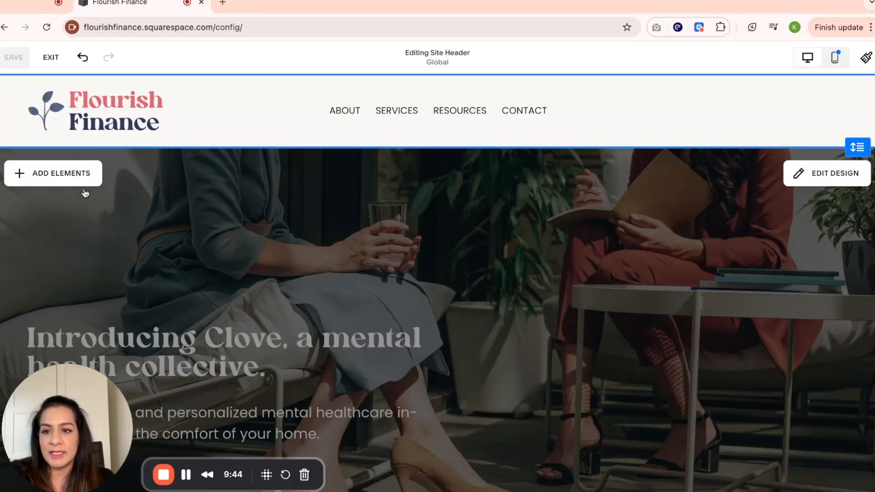
Enable the Social Links element in the site header and close the list of header elements.
{"action": "left_click", "coordinate": [60, 180]}
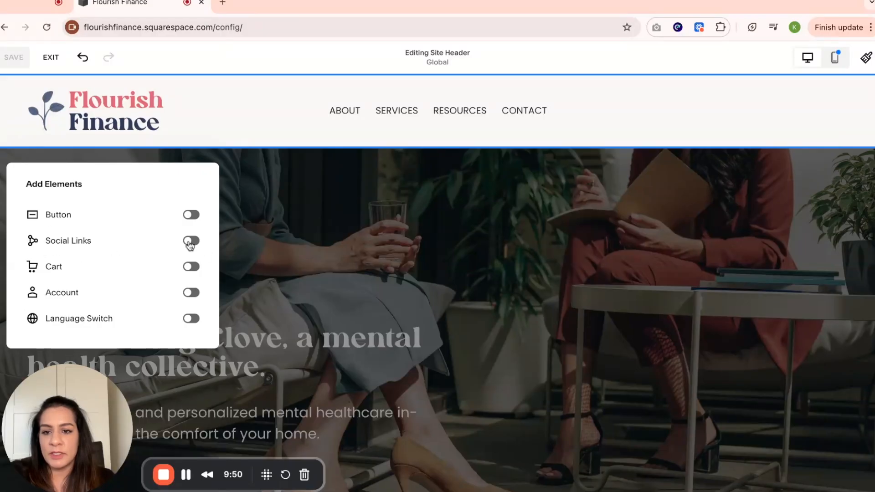
{"action": "left_click", "coordinate": [191, 241]}
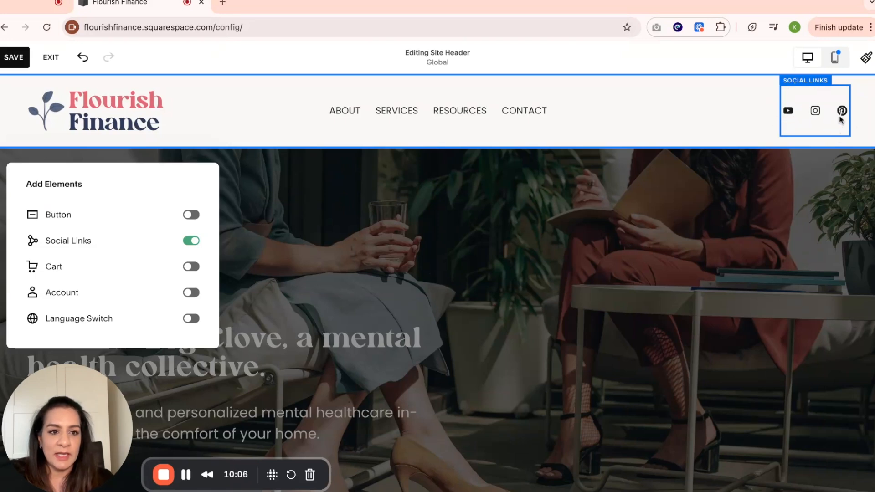
{"action": "left_click", "coordinate": [702, 161]}
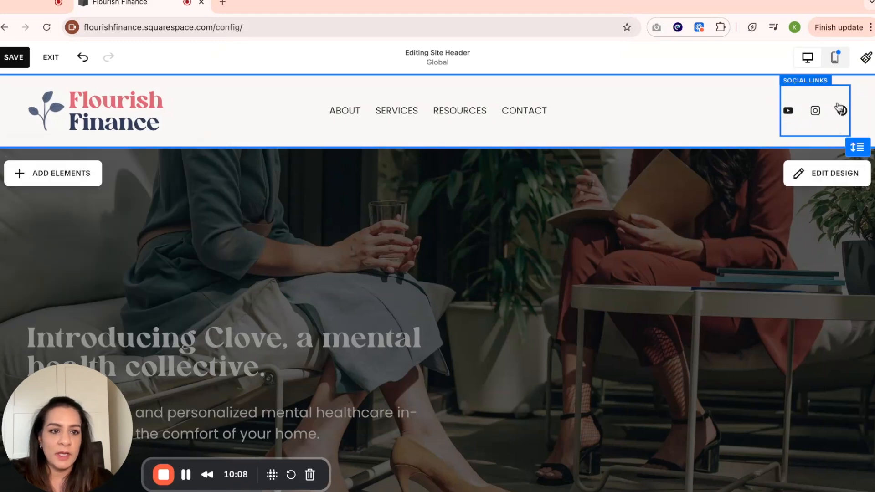
Open the Instagram link's settings from the header's Social Links, switch its icon display off and on again, and close the settings.
{"action": "left_click", "coordinate": [820, 99]}
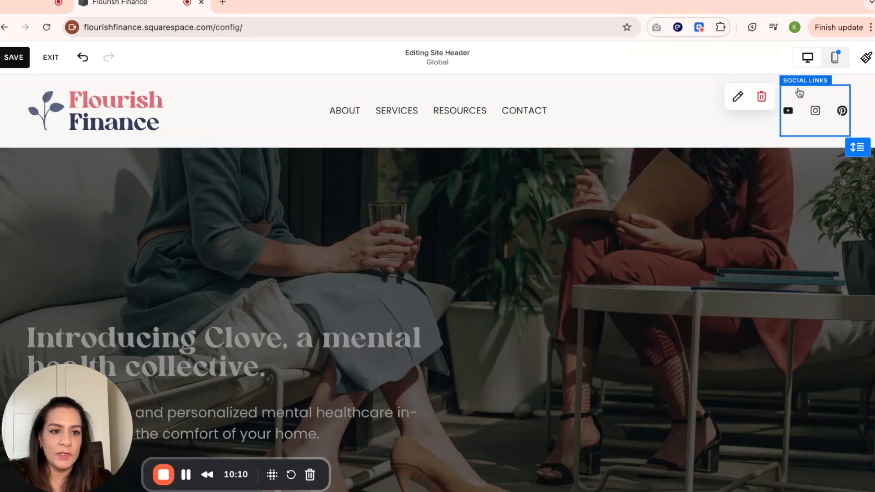
{"action": "left_click", "coordinate": [738, 97]}
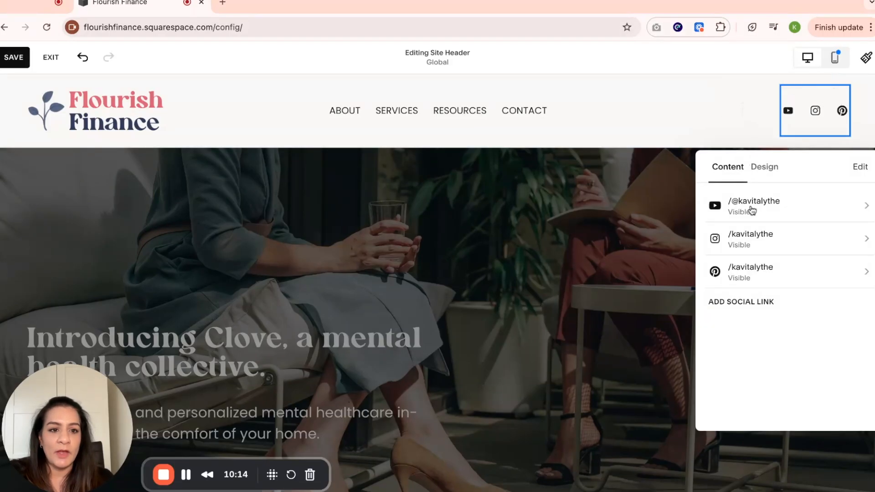
{"action": "left_click", "coordinate": [764, 240]}
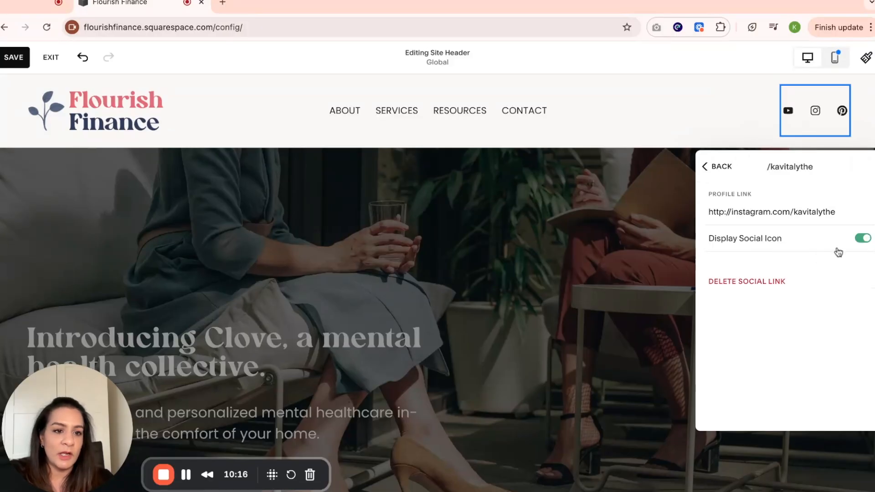
{"action": "left_click", "coordinate": [862, 239]}
{"action": "left_click", "coordinate": [861, 239]}
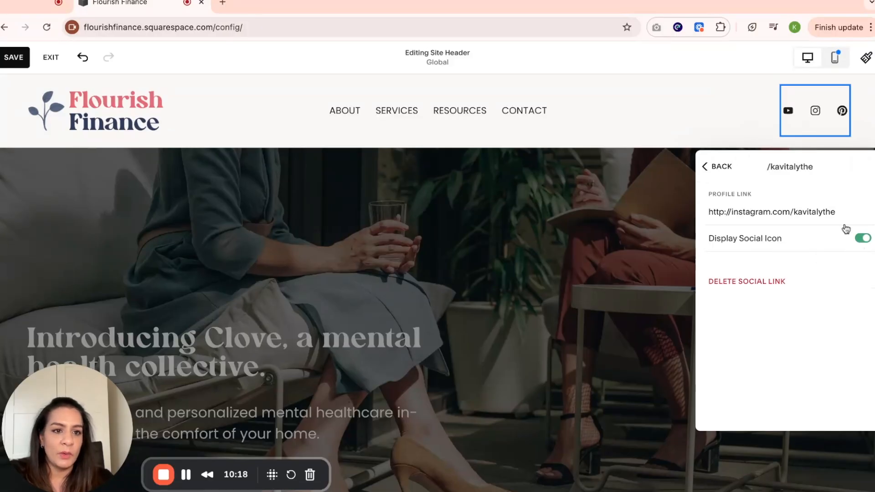
{"action": "left_click", "coordinate": [678, 237]}
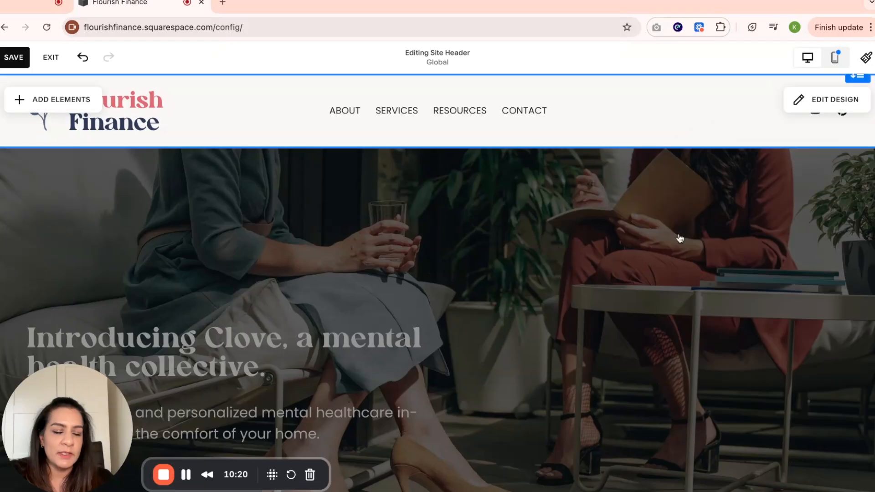
Give the header's social icons a circular border in the Solid style.
{"action": "left_click", "coordinate": [834, 112]}
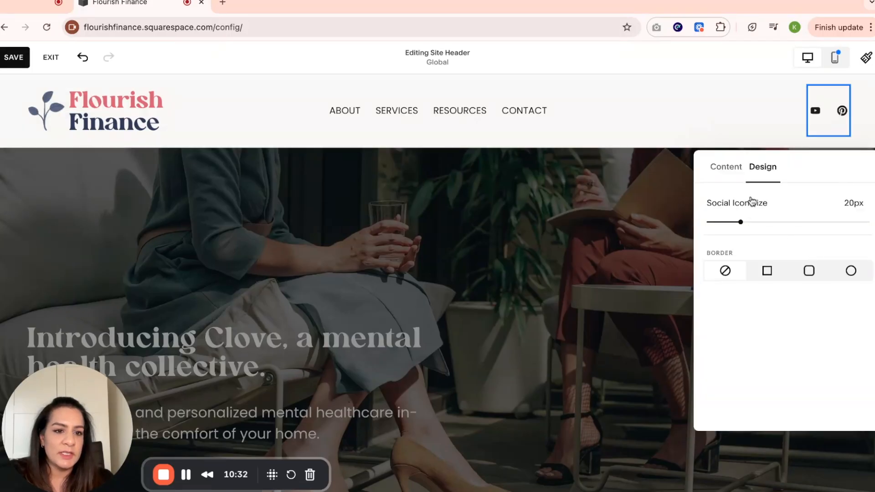
{"action": "left_click", "coordinate": [851, 273]}
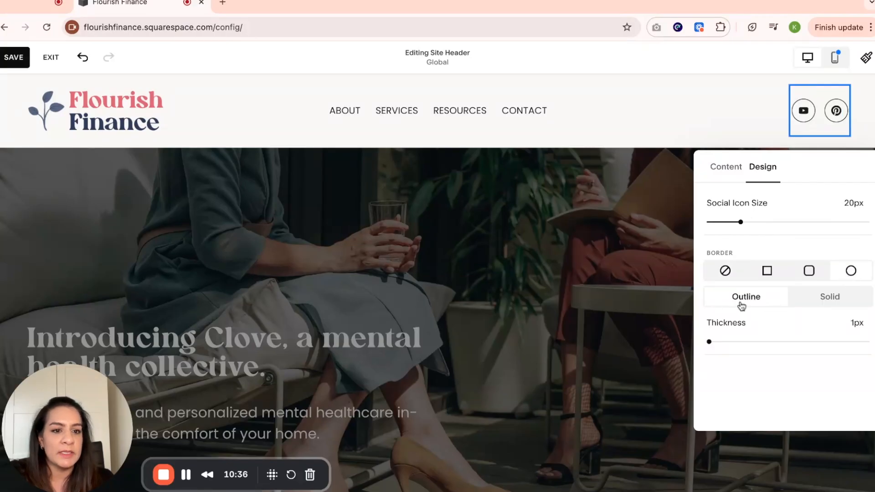
{"action": "left_click", "coordinate": [833, 301]}
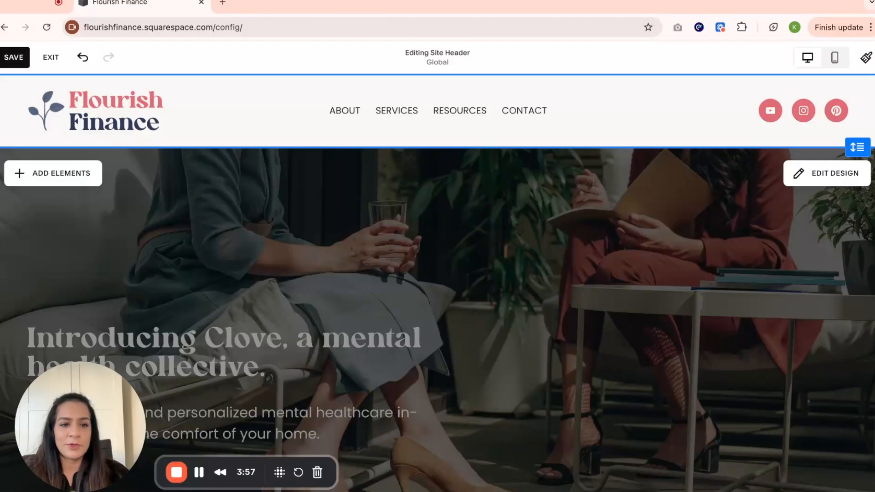
Review how the social icons look in the In-person and remote options section, the site footer and the header.
{"action": "scroll", "coordinate": [549, 221], "scroll_direction": "down", "scroll_amount": 10}
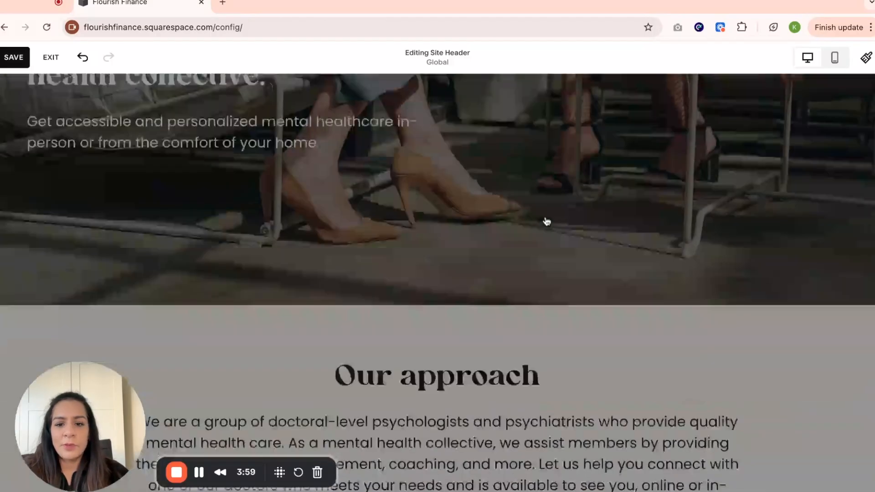
{"action": "scroll", "coordinate": [545, 221], "scroll_direction": "down", "scroll_amount": 15}
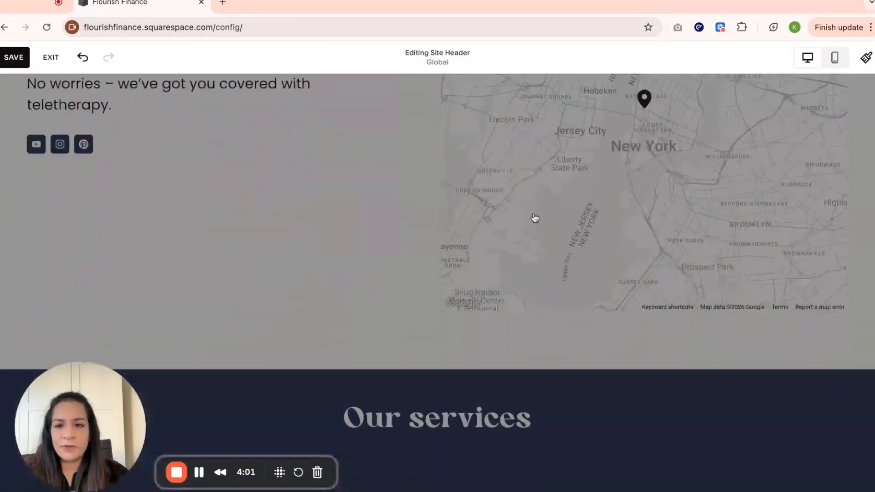
{"action": "scroll", "coordinate": [504, 211], "scroll_direction": "down", "scroll_amount": 3}
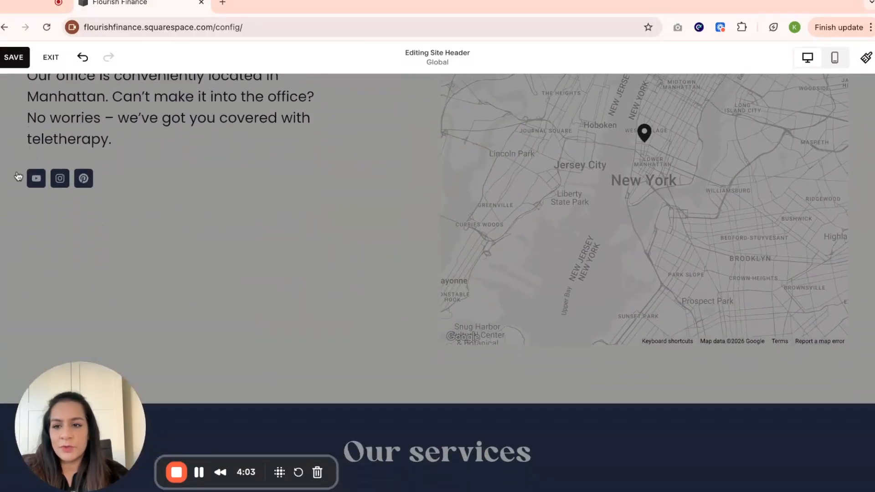
{"action": "scroll", "coordinate": [420, 237], "scroll_direction": "down", "scroll_amount": 20}
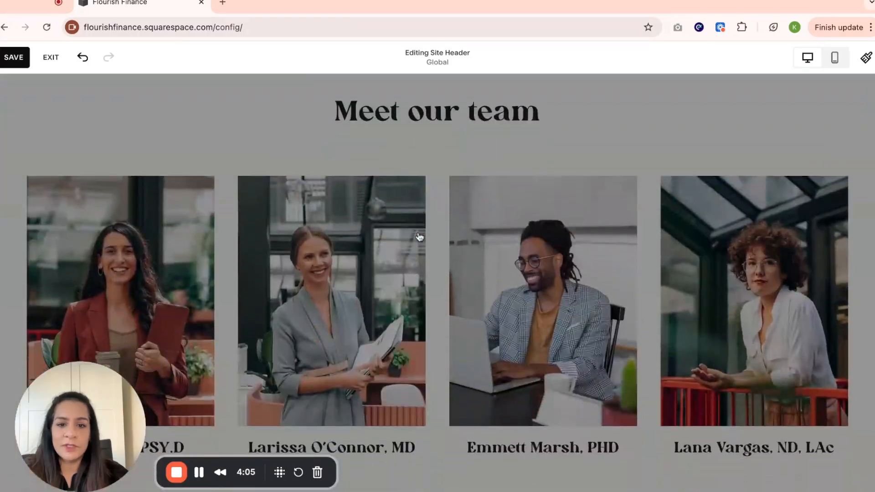
{"action": "scroll", "coordinate": [419, 236], "scroll_direction": "down", "scroll_amount": 20}
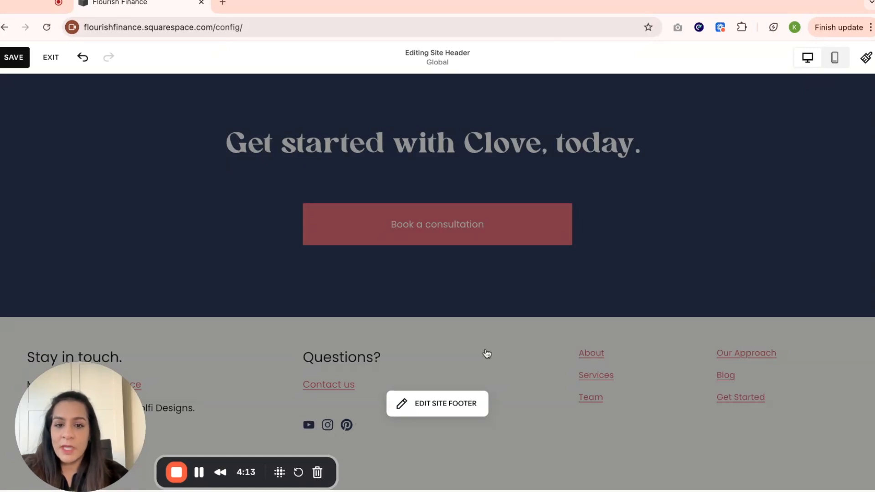
{"action": "scroll", "coordinate": [485, 359], "scroll_direction": "up", "scroll_amount": 20}
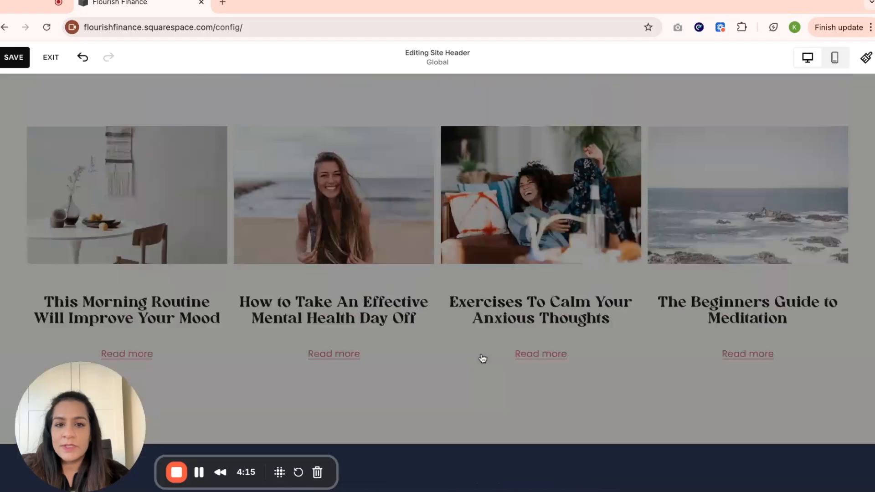
{"action": "scroll", "coordinate": [481, 358], "scroll_direction": "up", "scroll_amount": 15}
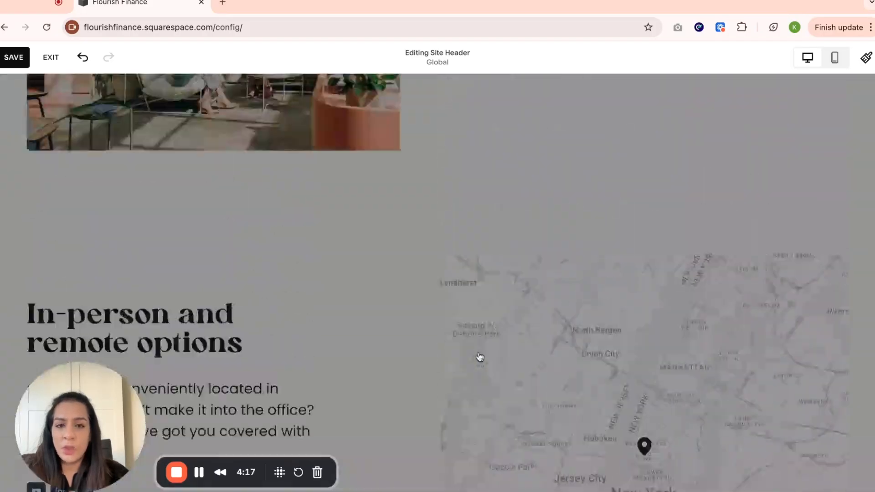
{"action": "scroll", "coordinate": [478, 357], "scroll_direction": "up", "scroll_amount": 6}
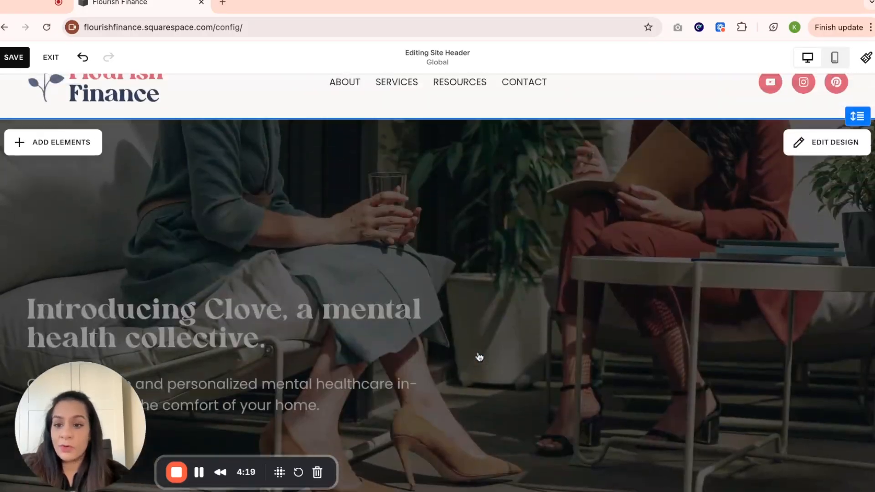